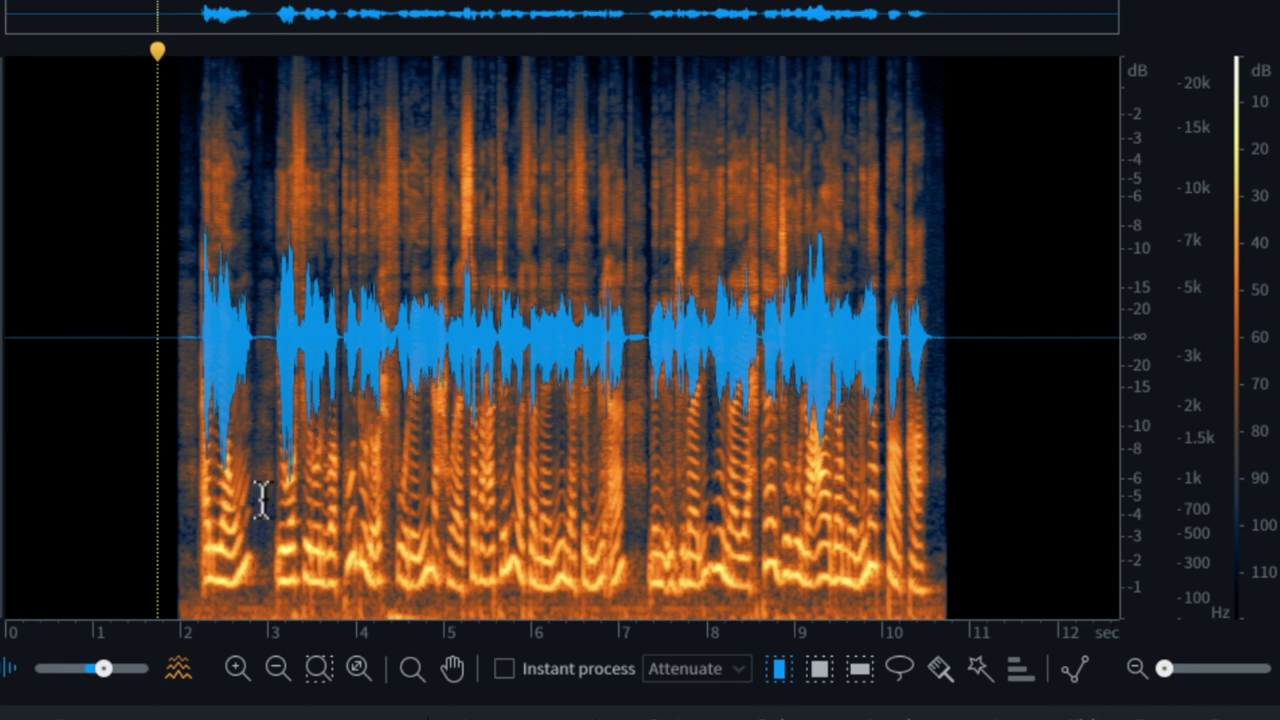
- Play the voice recording from just after the 2-second mark to hear its uneven waveform
click(285, 458)
click(276, 420)
mouse_move(276, 420)
mouse_down()
mouse_move(306, 423)
mouse_move(295, 428)
mouse_up()
click(257, 395)
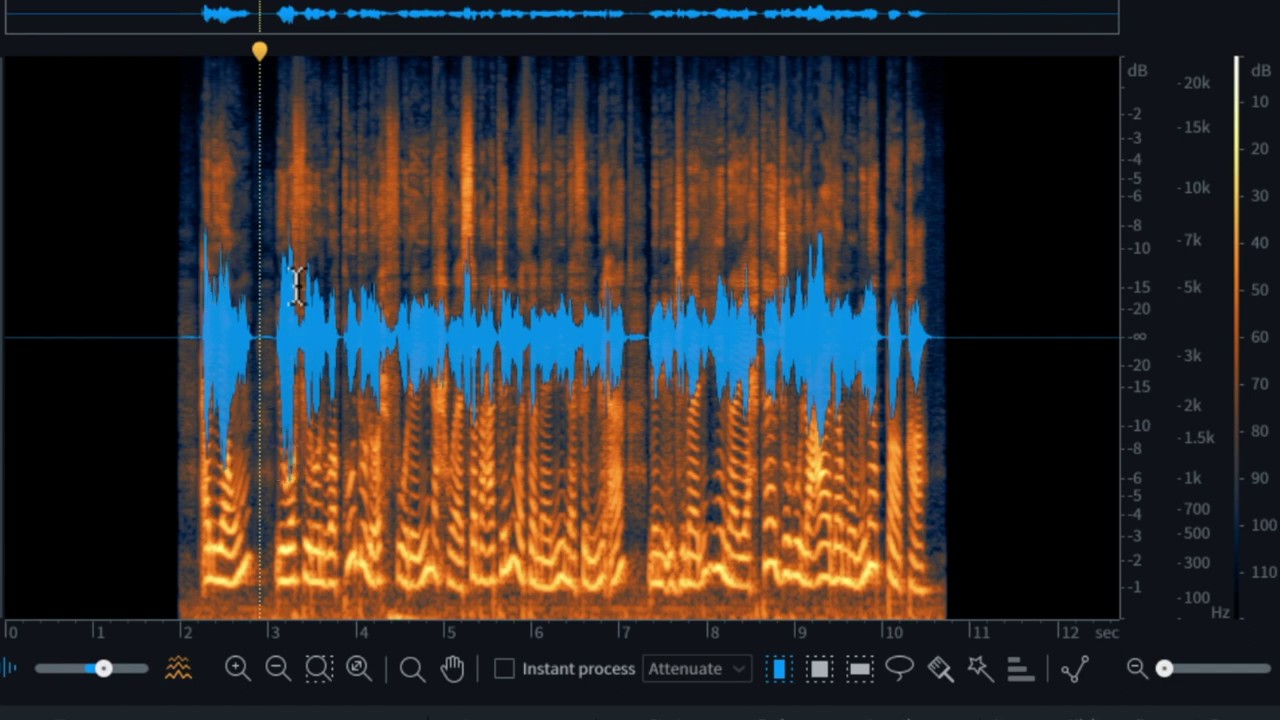
click(192, 289)
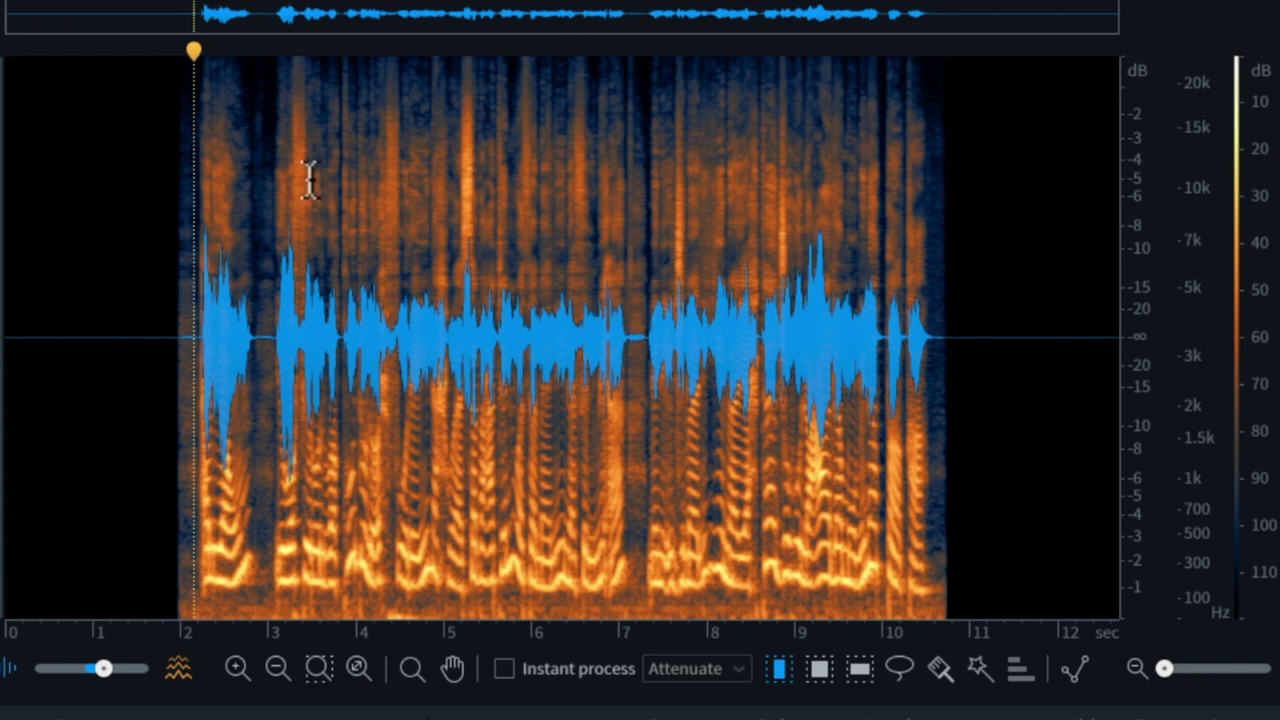
key(space)
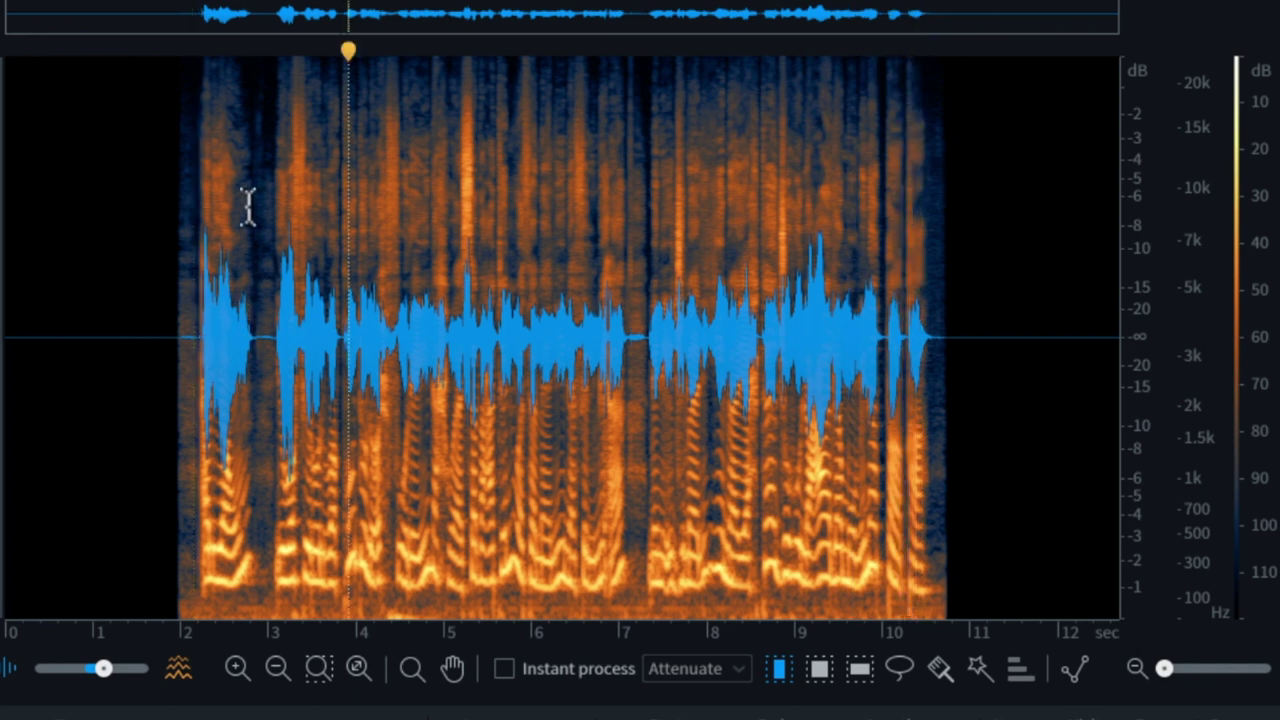
- Examine the waveform's asymmetric peaks in the passages around 3 to 3.8 seconds and 8.6 to 9.6 seconds
drag(266, 324, 342, 324)
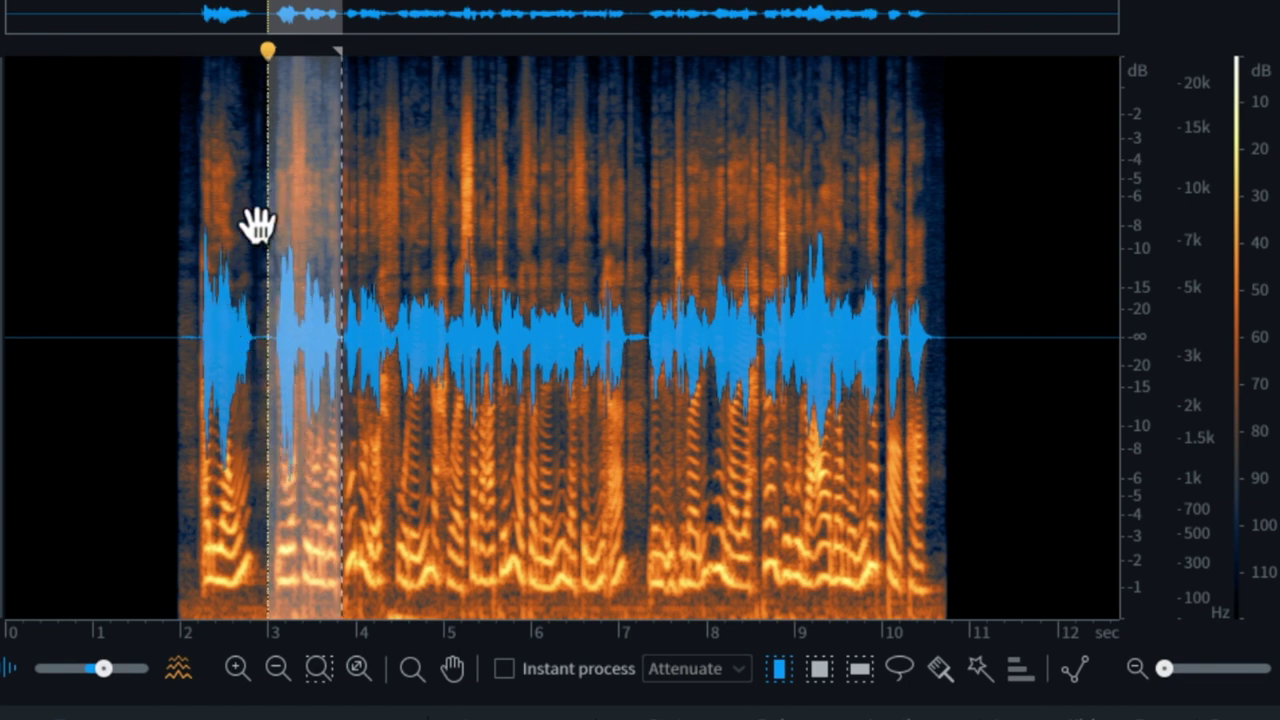
drag(766, 323, 850, 329)
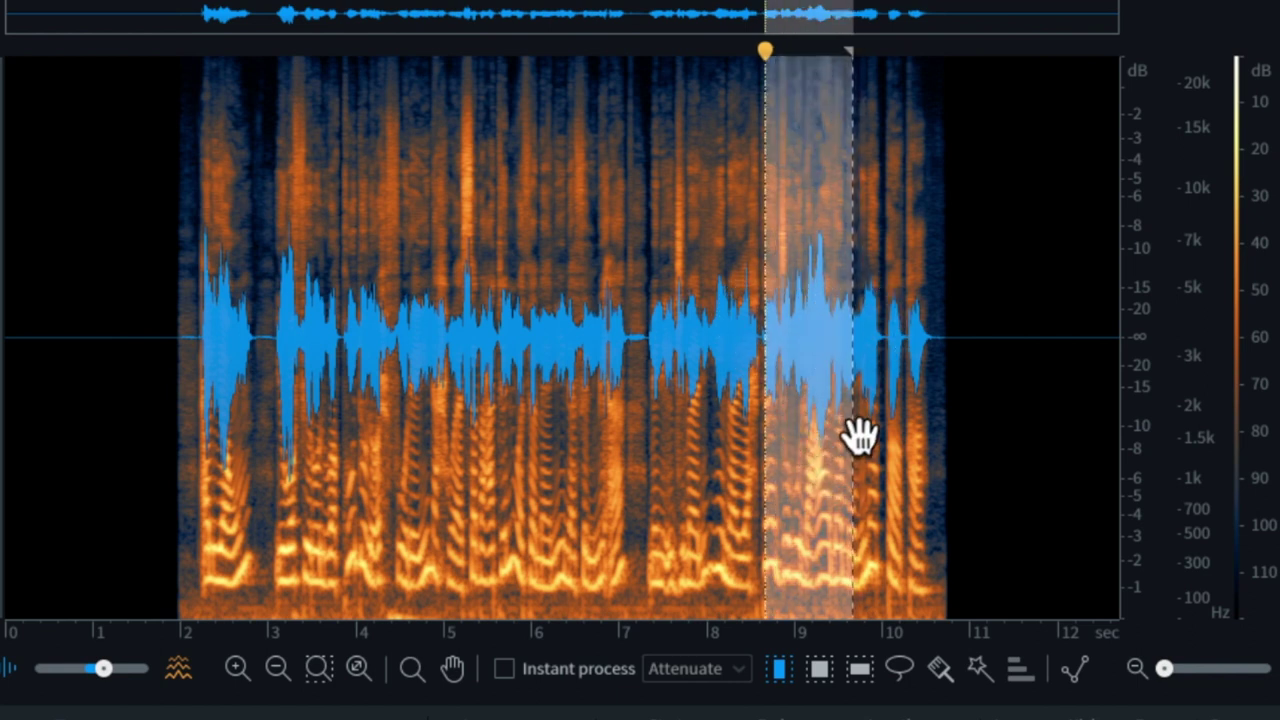
click(610, 333)
click(277, 291)
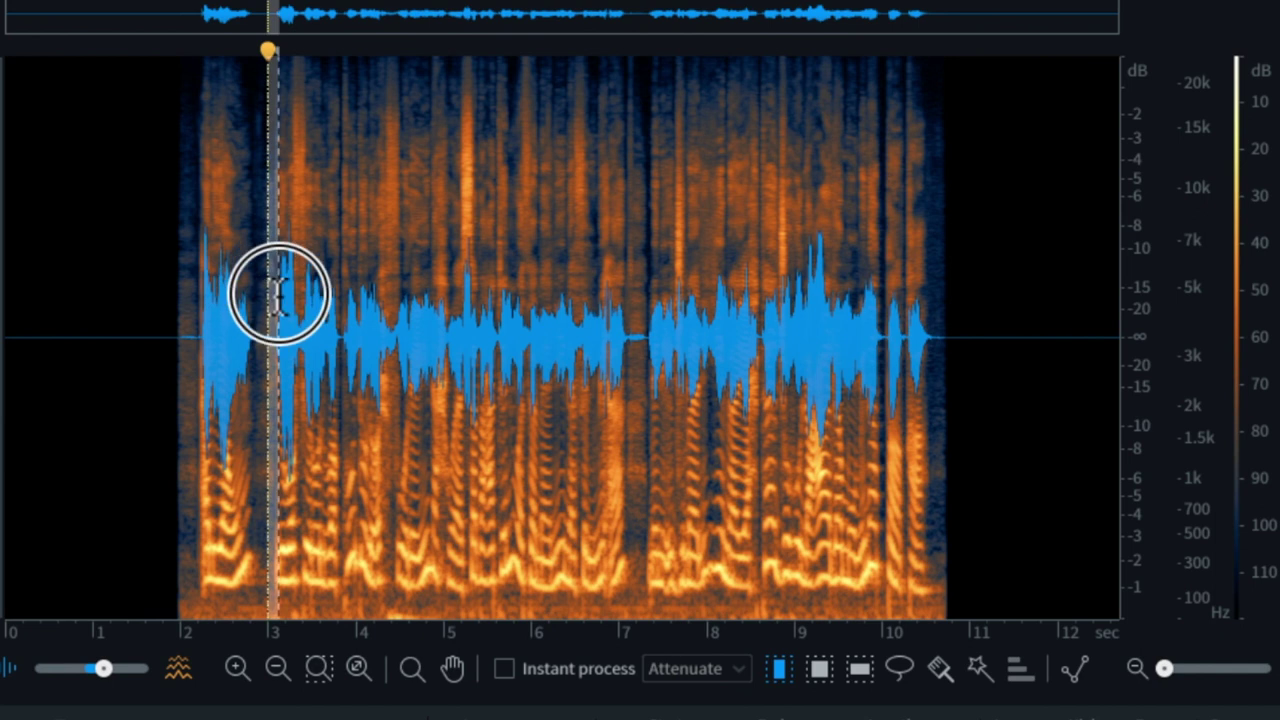
click(289, 297)
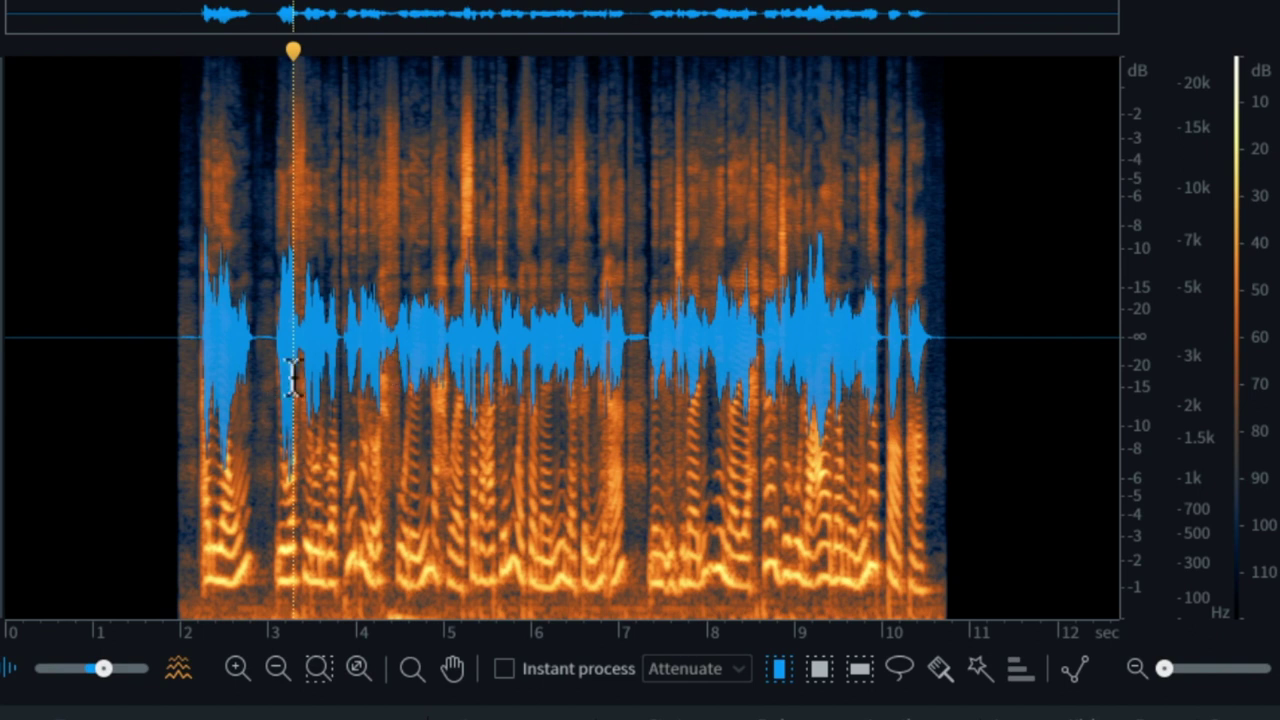
click(267, 430)
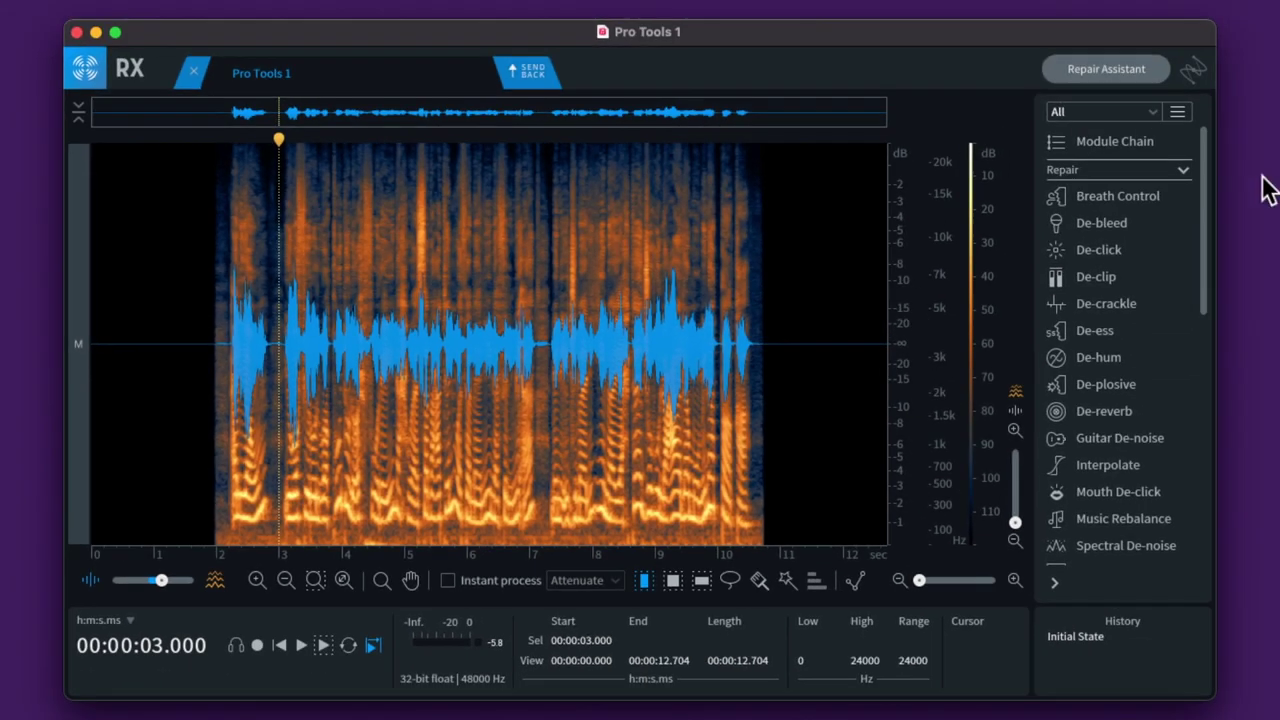
- Open the Phase module and render adaptive phase rotation on the passage from 3.000 to 7.203 seconds
drag(1208, 205, 1199, 404)
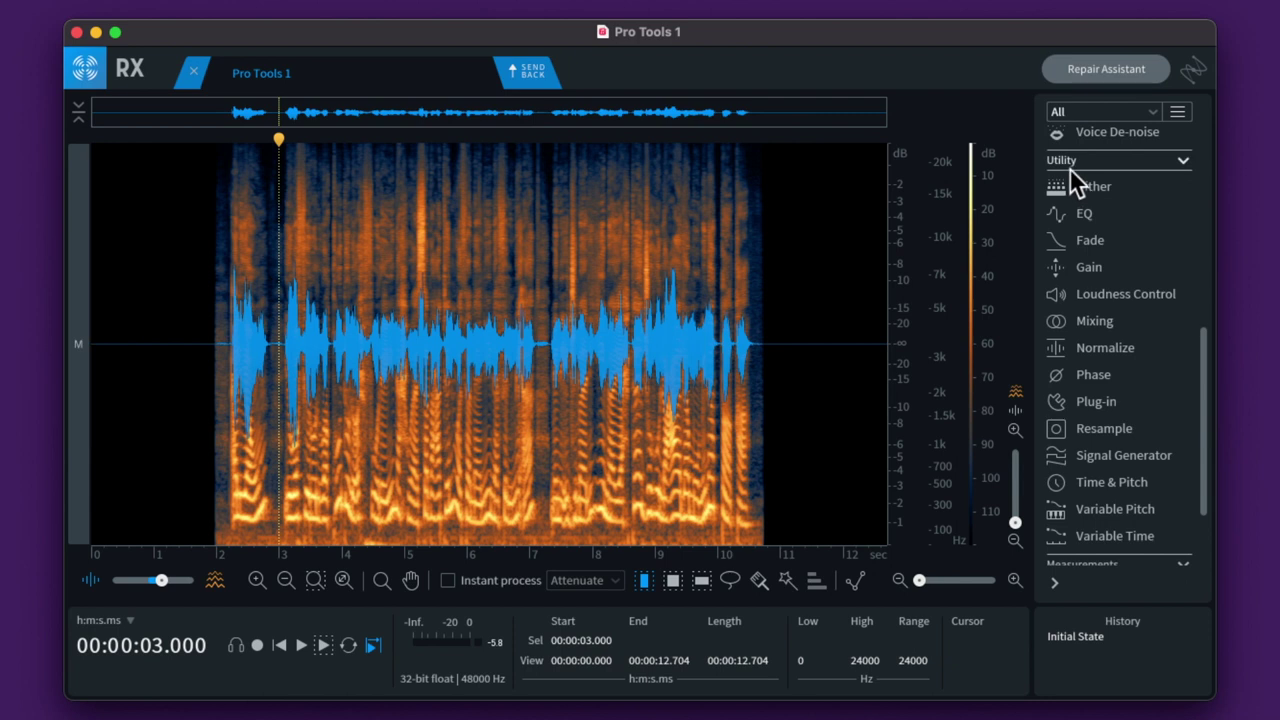
click(1094, 374)
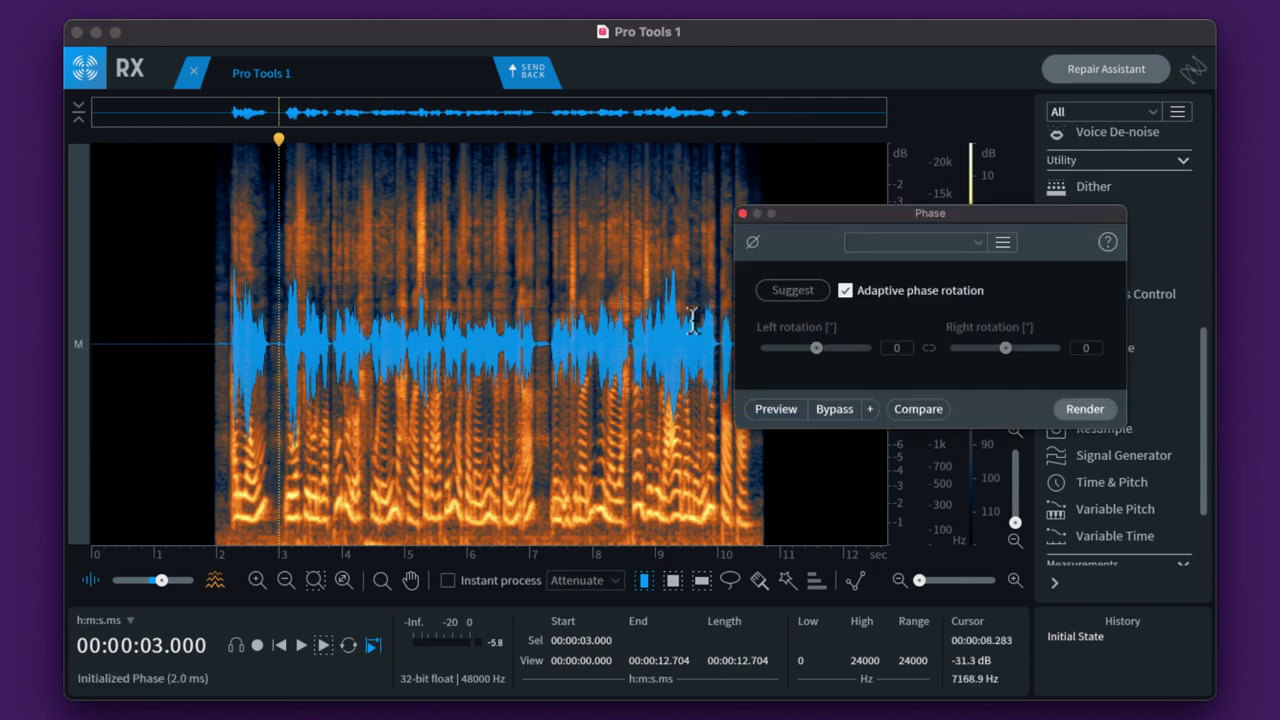
click(845, 291)
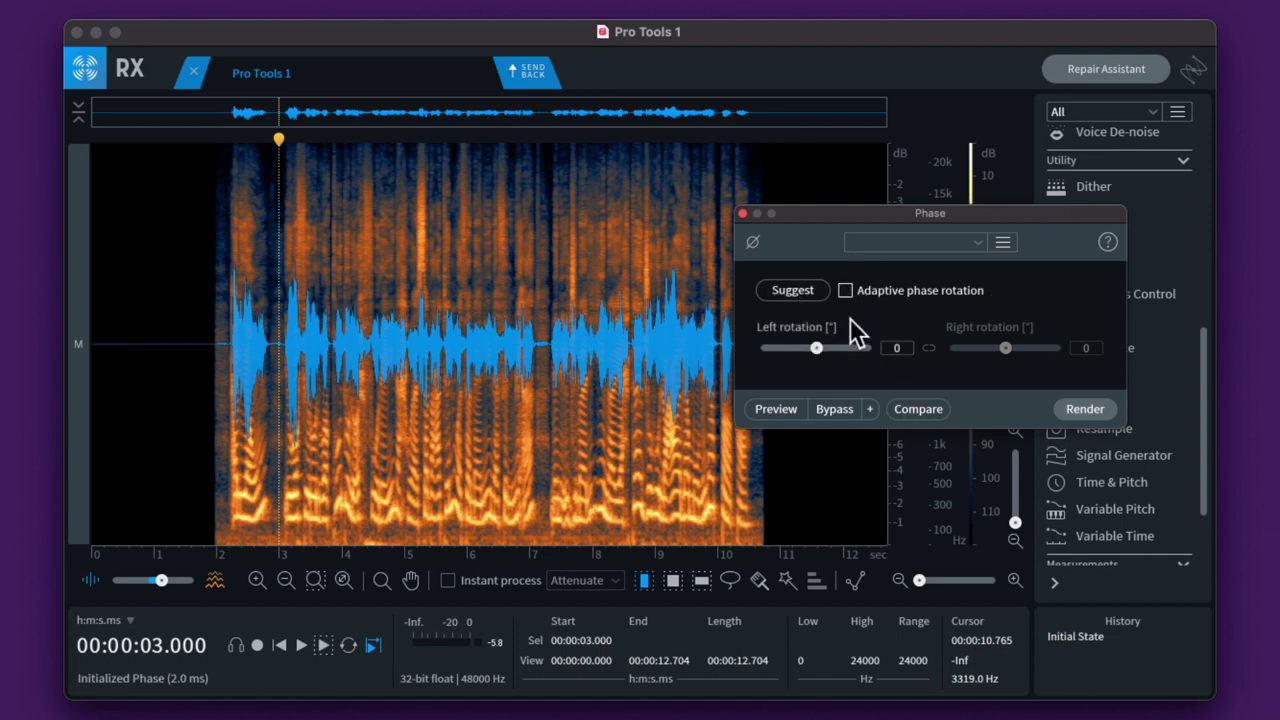
click(845, 291)
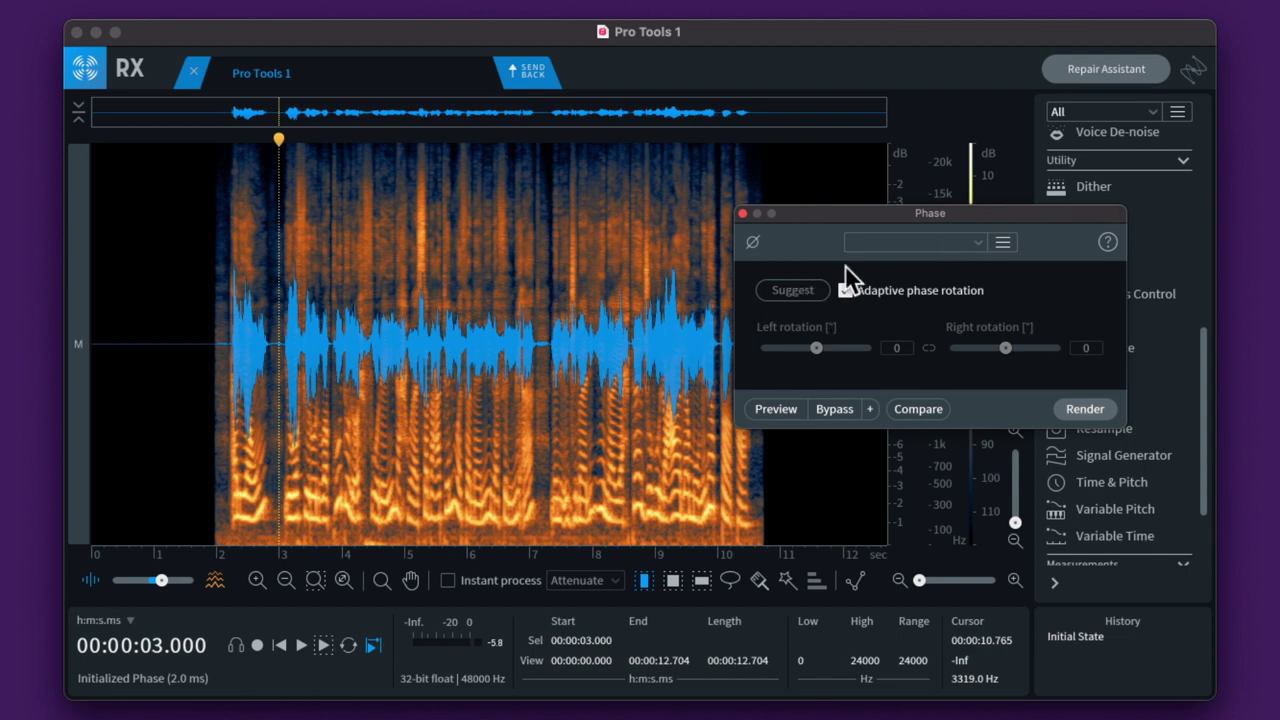
click(217, 330)
drag(279, 330, 545, 330)
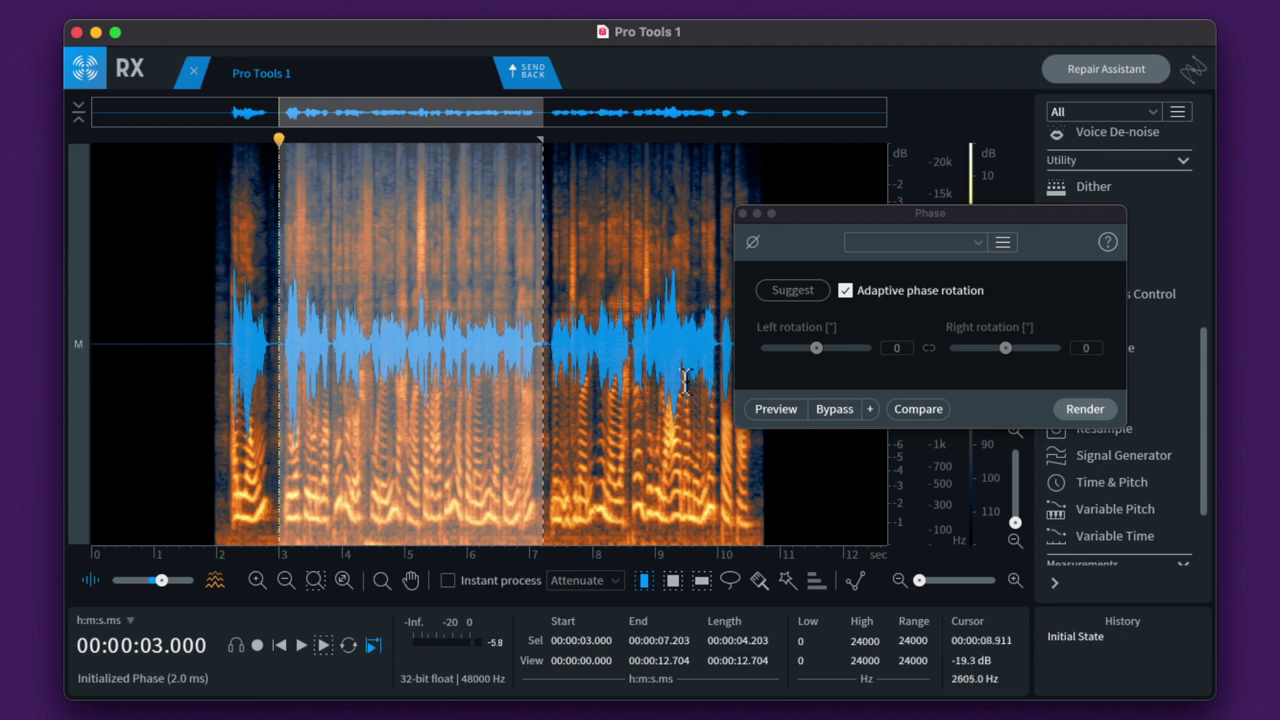
click(1080, 410)
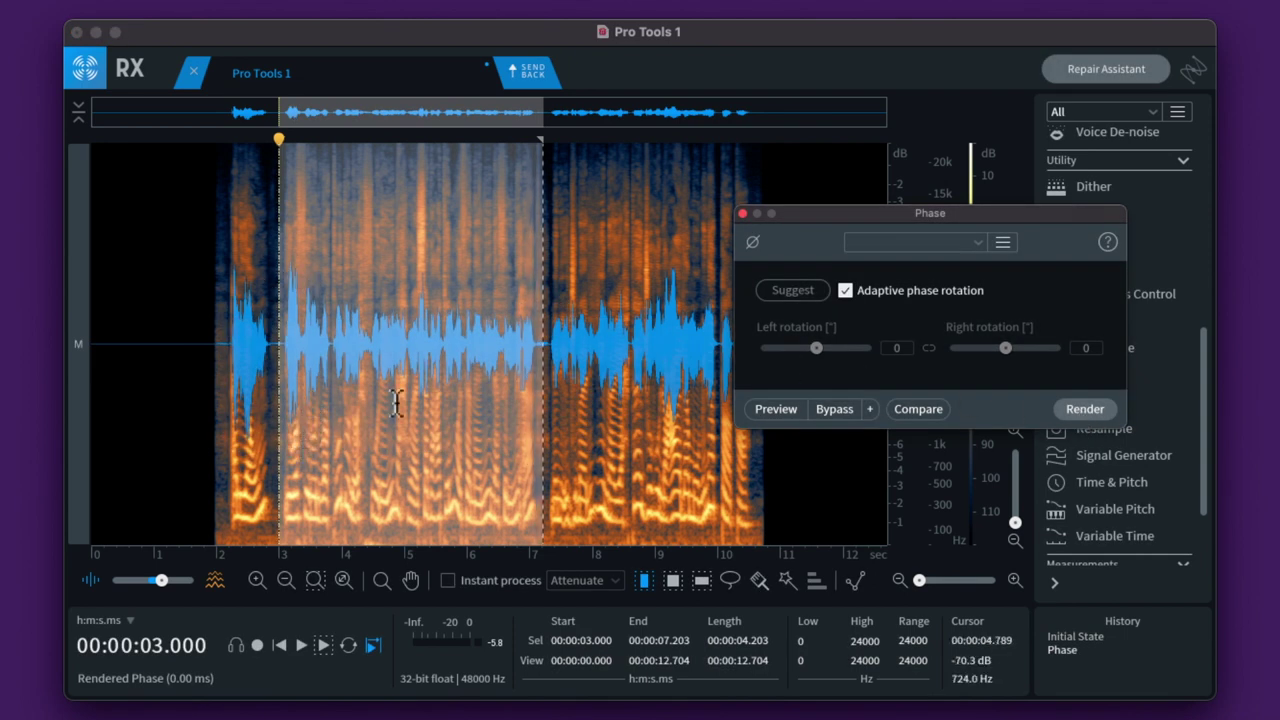
- Compare the initial and Phase states in the history and play the processed audio from 3.000 seconds
click(1096, 637)
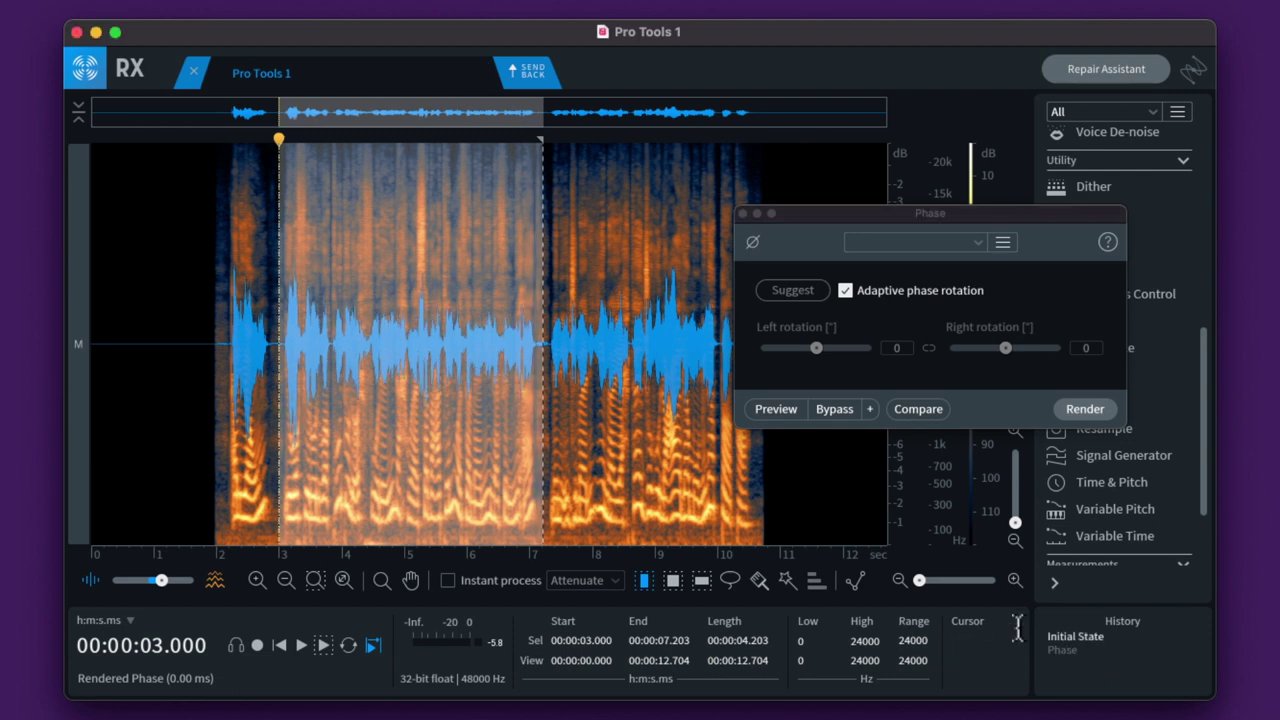
click(1062, 650)
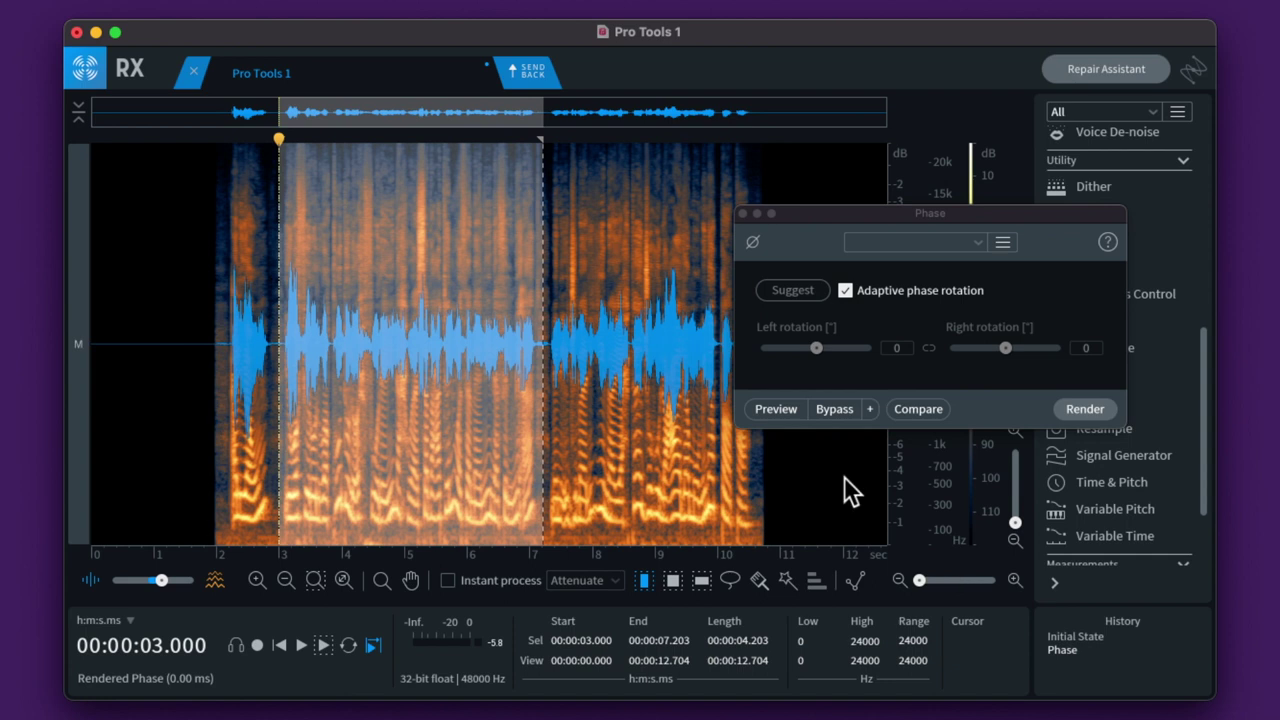
click(246, 306)
click(273, 307)
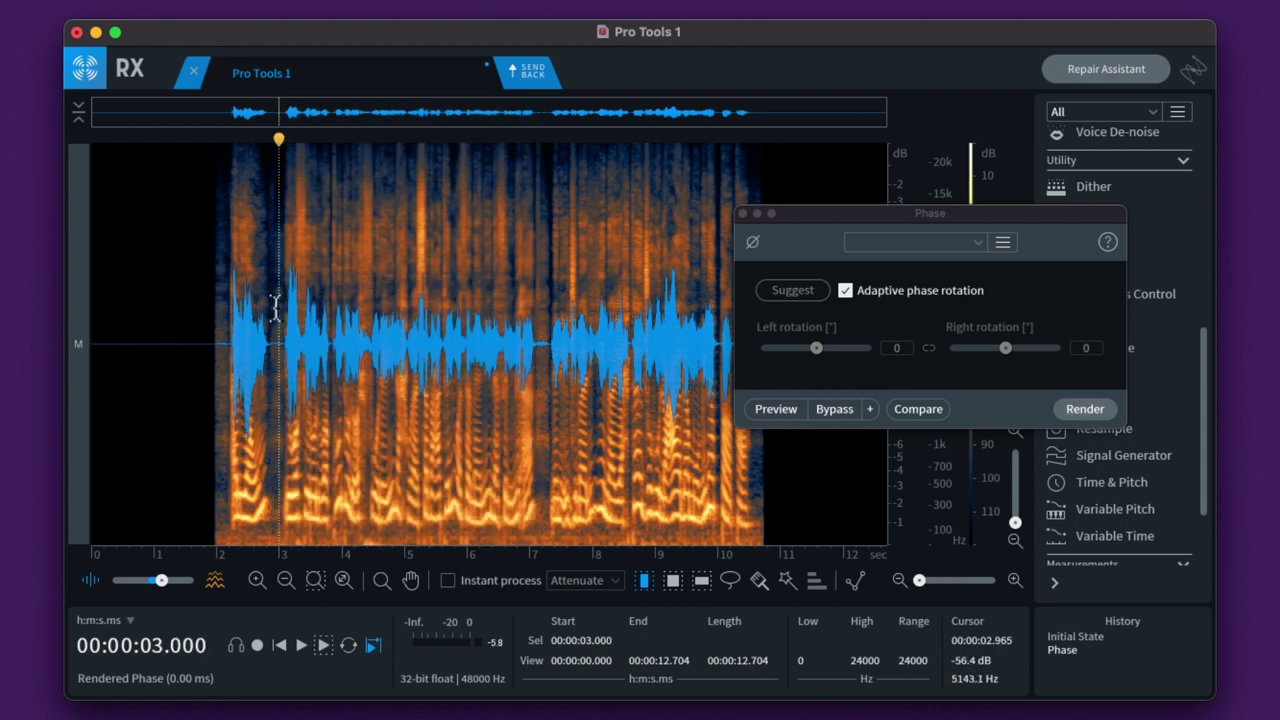
key(space)
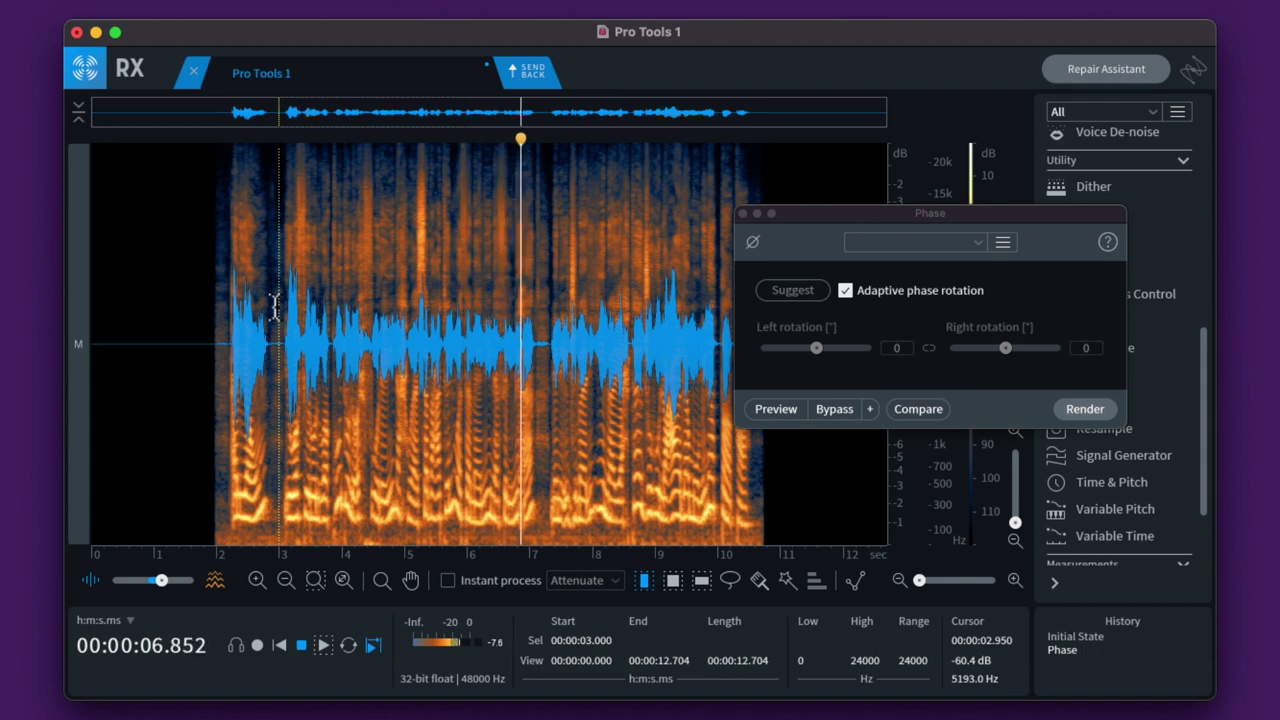
key(space)
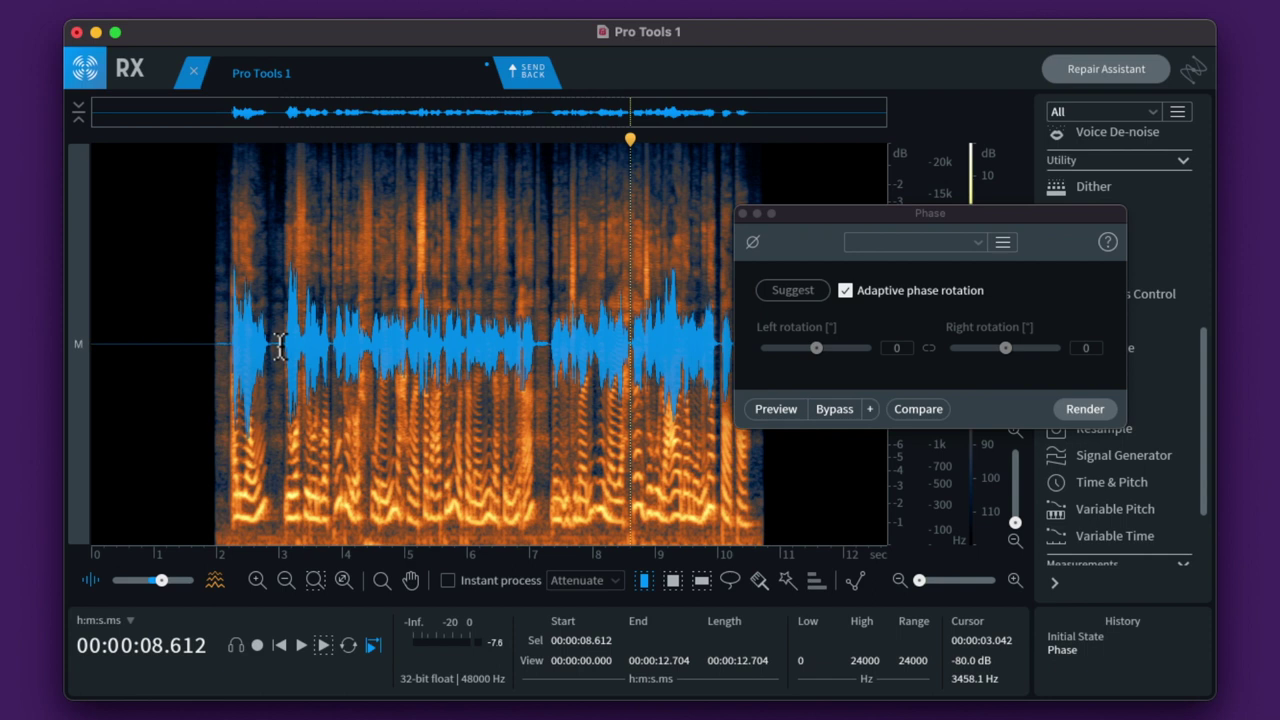
- Render adaptive phase rotation on the passage from 8.643 to 10.000 seconds
click(649, 299)
click(633, 307)
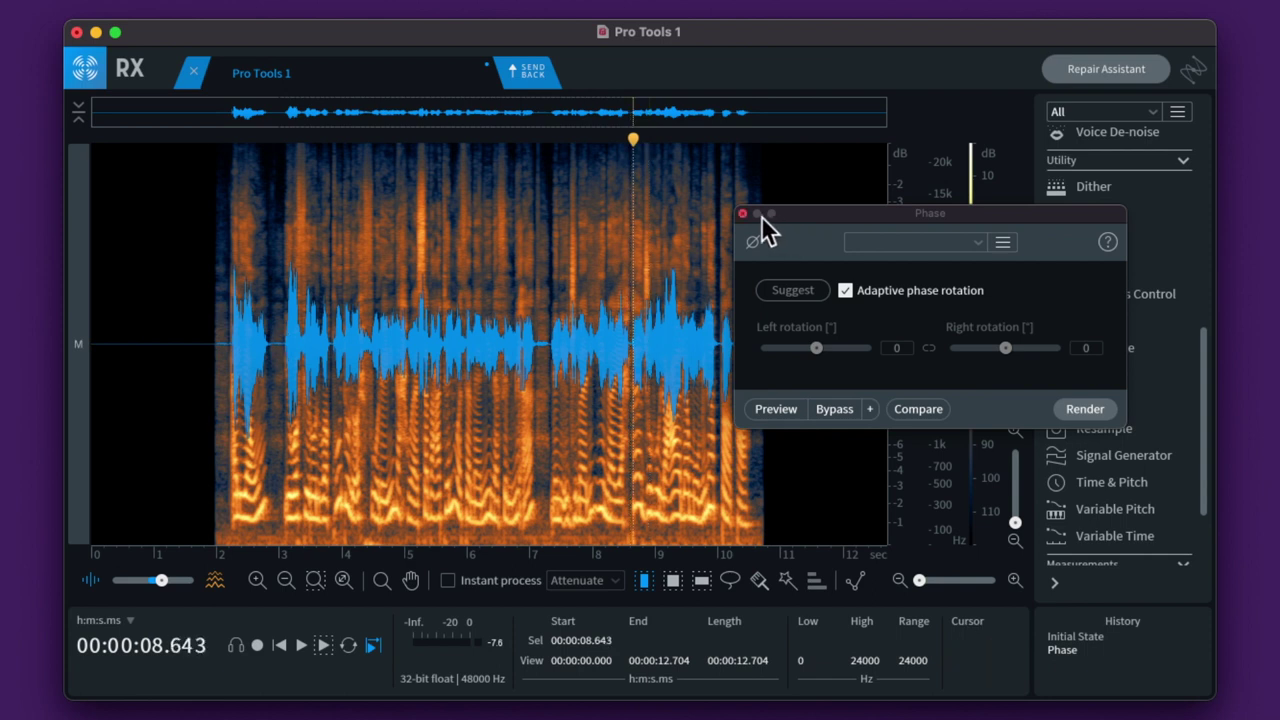
drag(761, 216, 893, 196)
key(space)
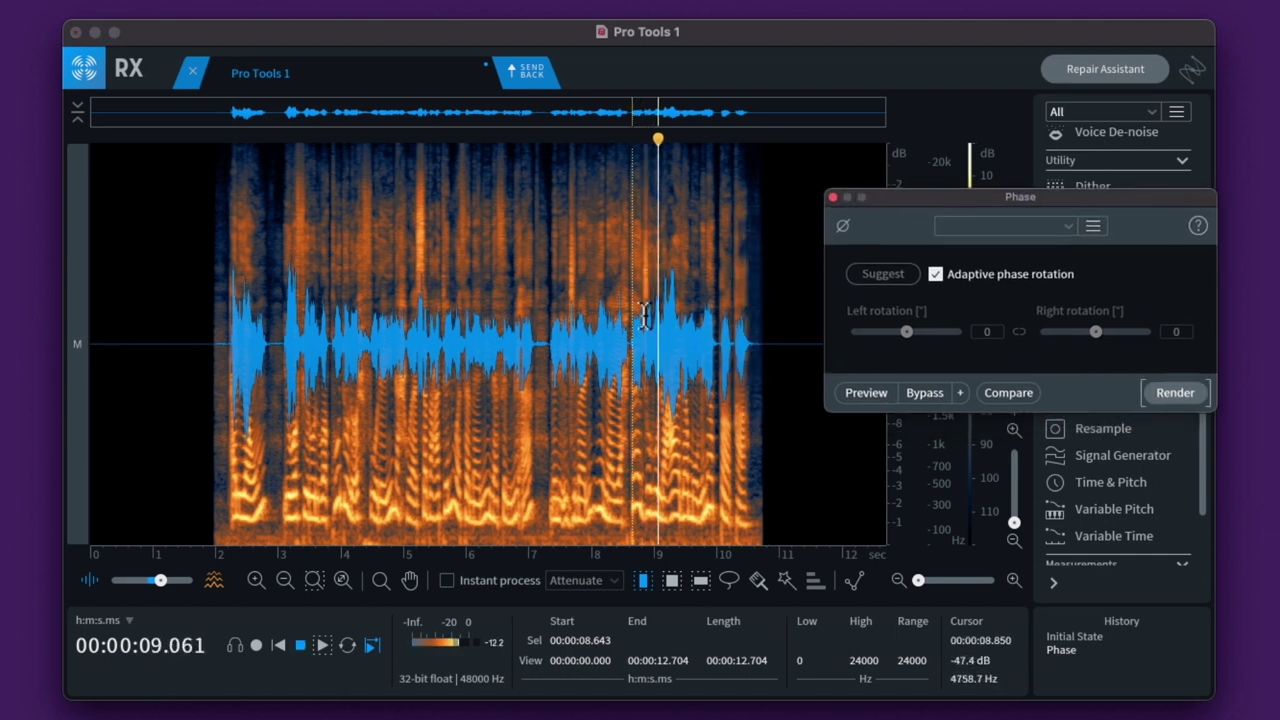
drag(632, 334, 718, 335)
click(1192, 390)
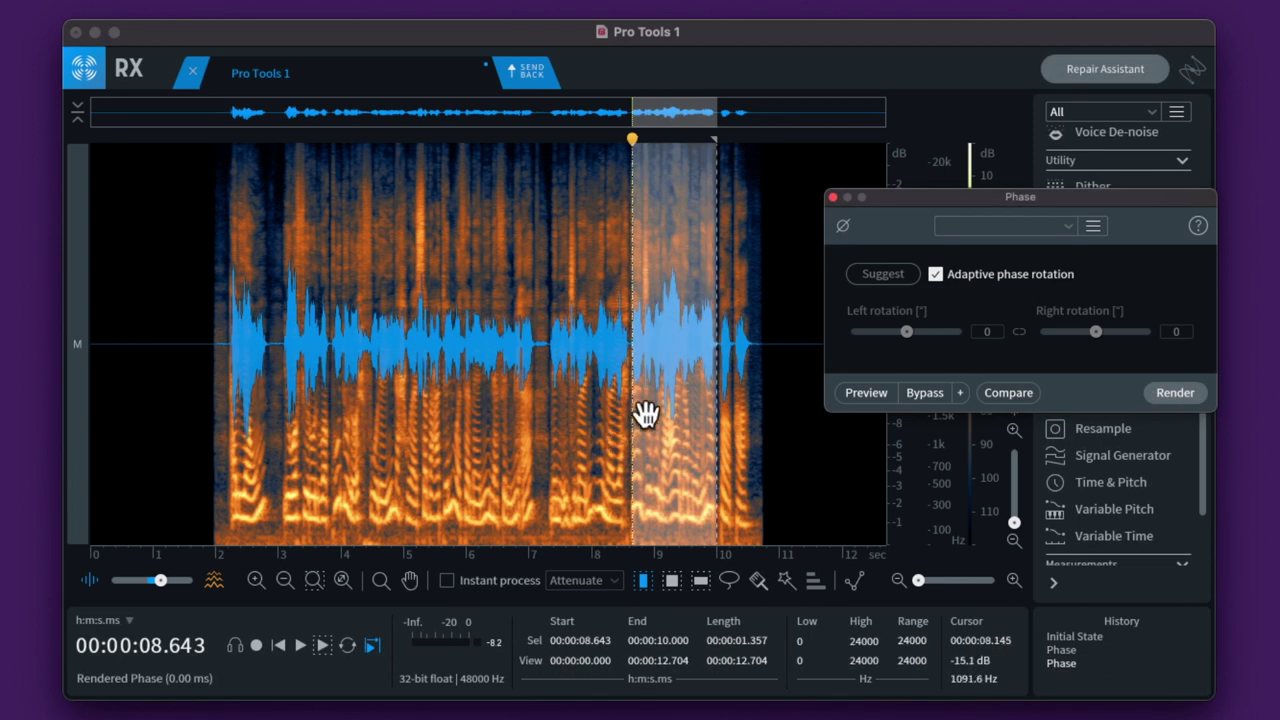
- Send the repaired audio back to Pro Tools, render it with RX Connect and close the AudioSuite window
click(397, 300)
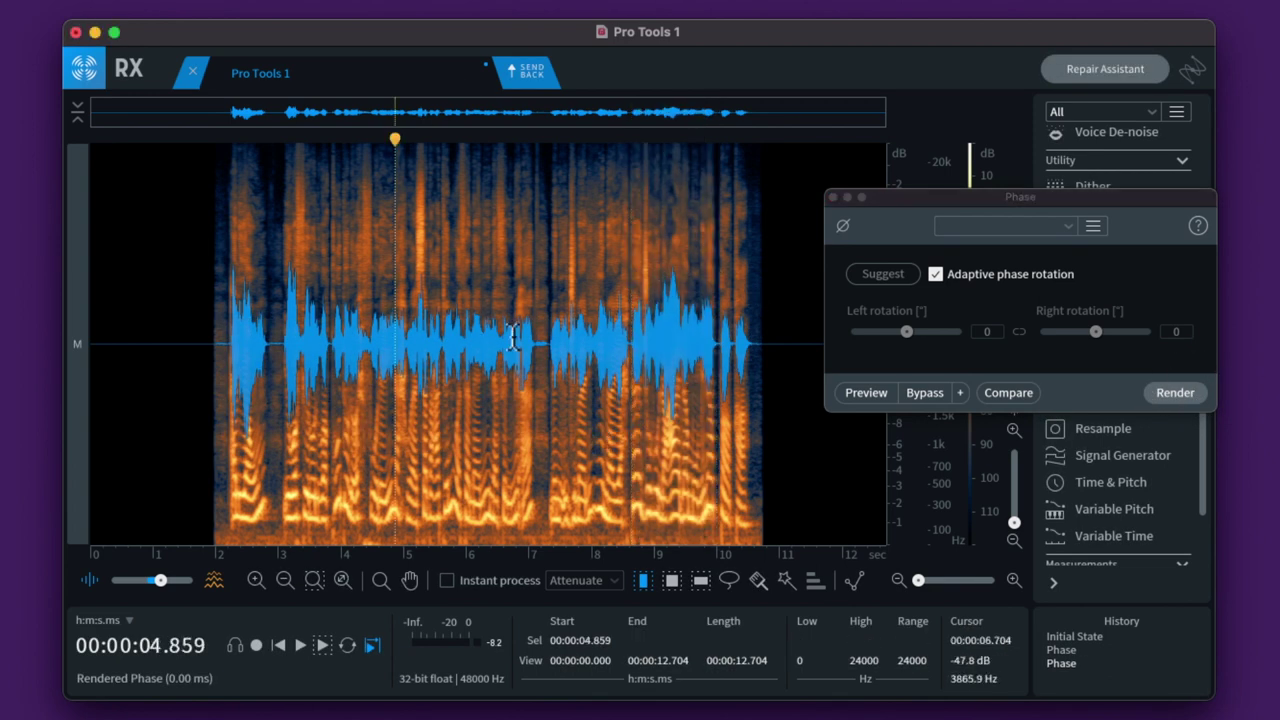
click(520, 74)
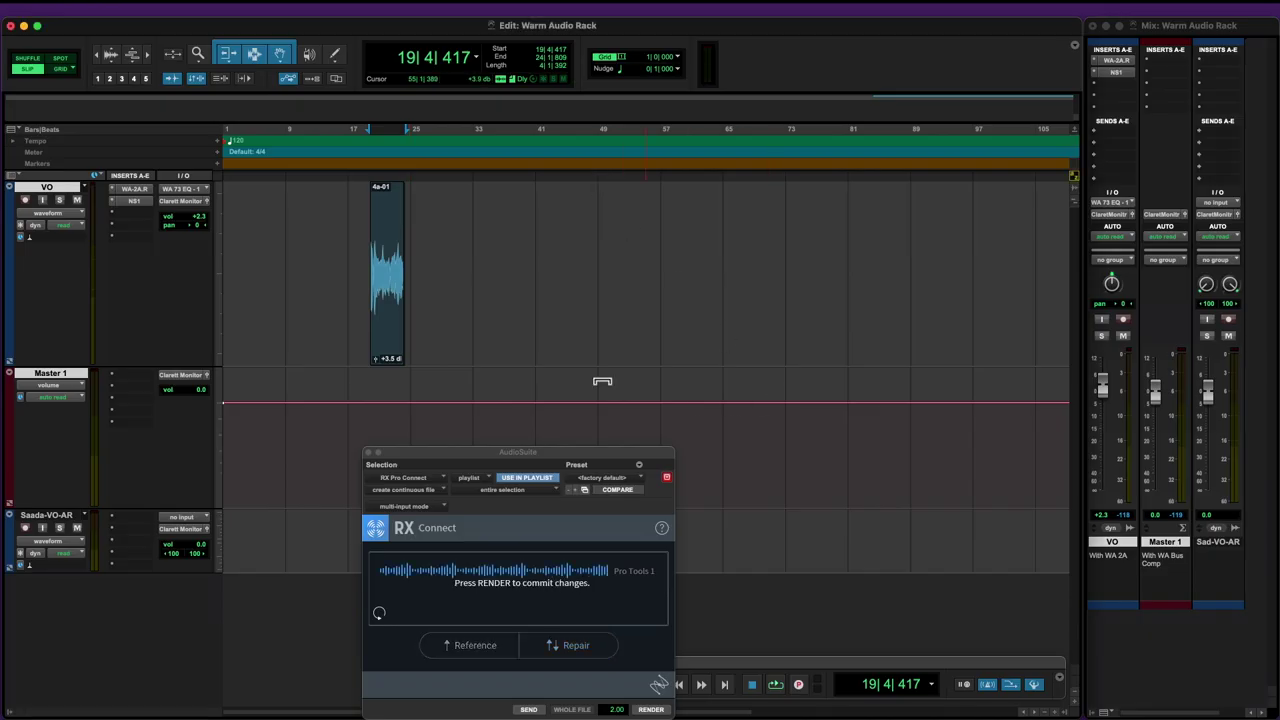
click(840, 491)
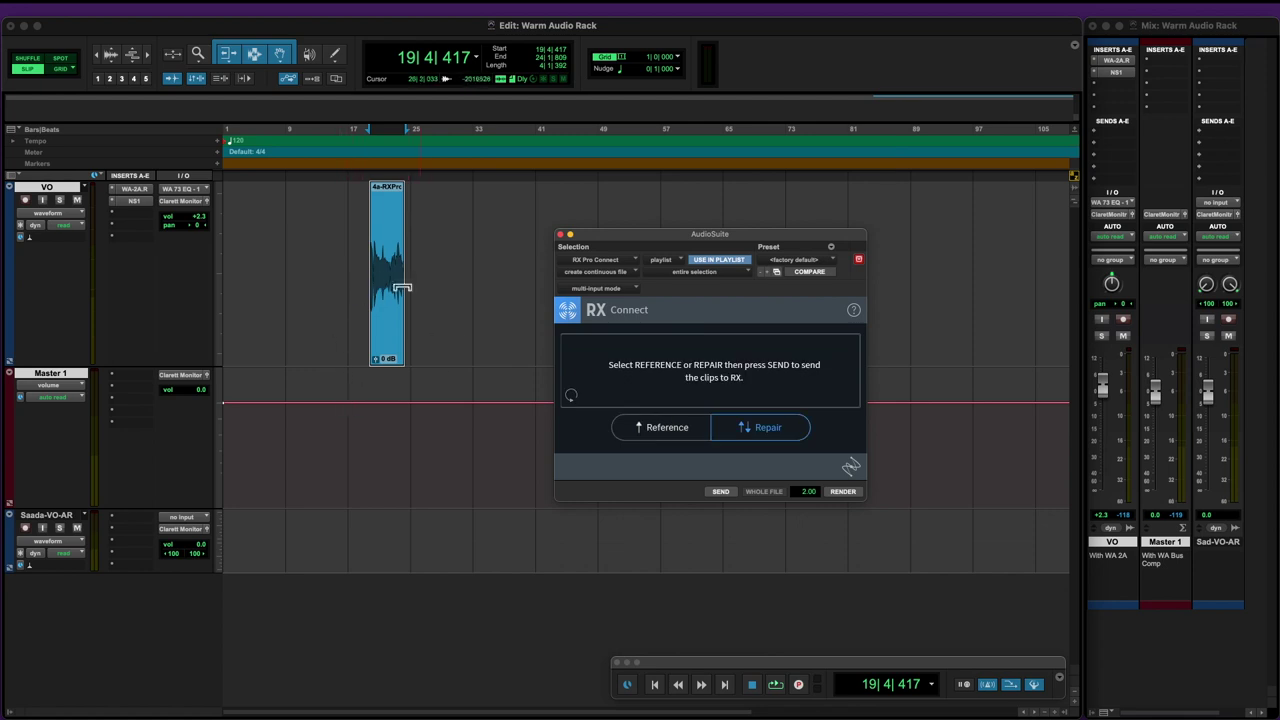
click(382, 265)
key(t)
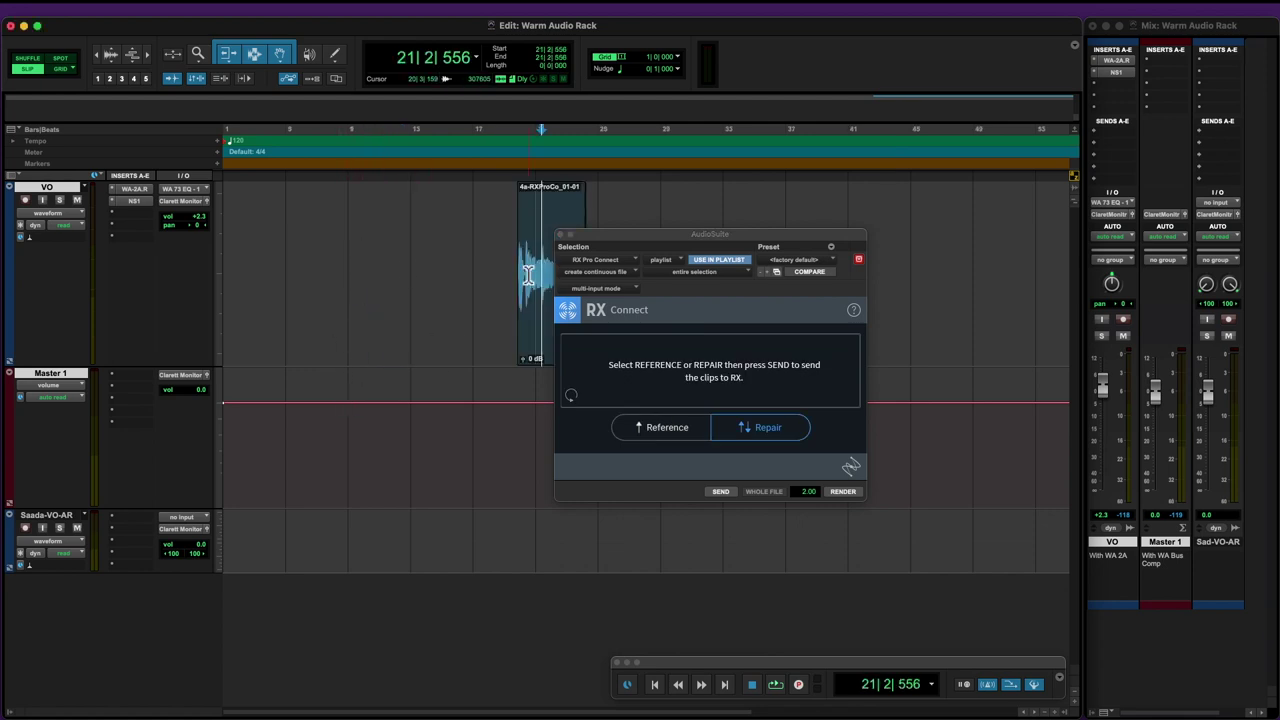
click(554, 239)
click(561, 234)
- Play the rendered clip on the VO track from just before its start at 19|4|253
key(t)
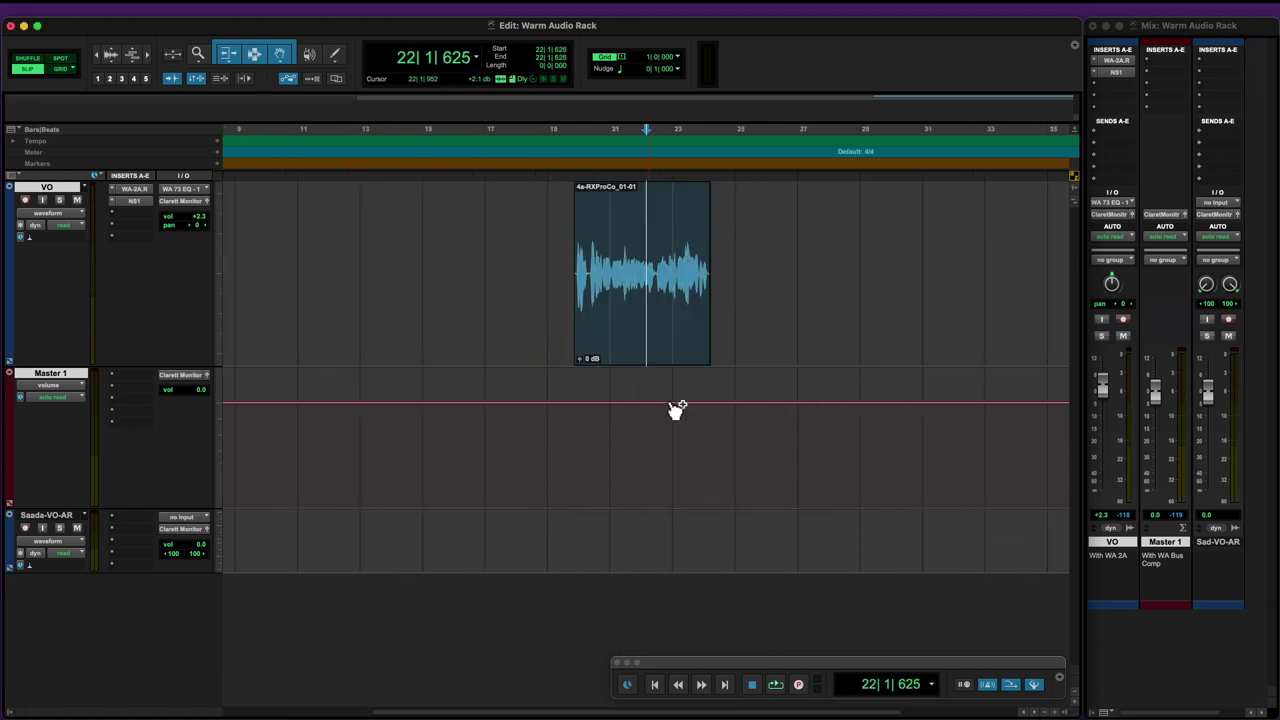
key(t)
key(t)
click(424, 263)
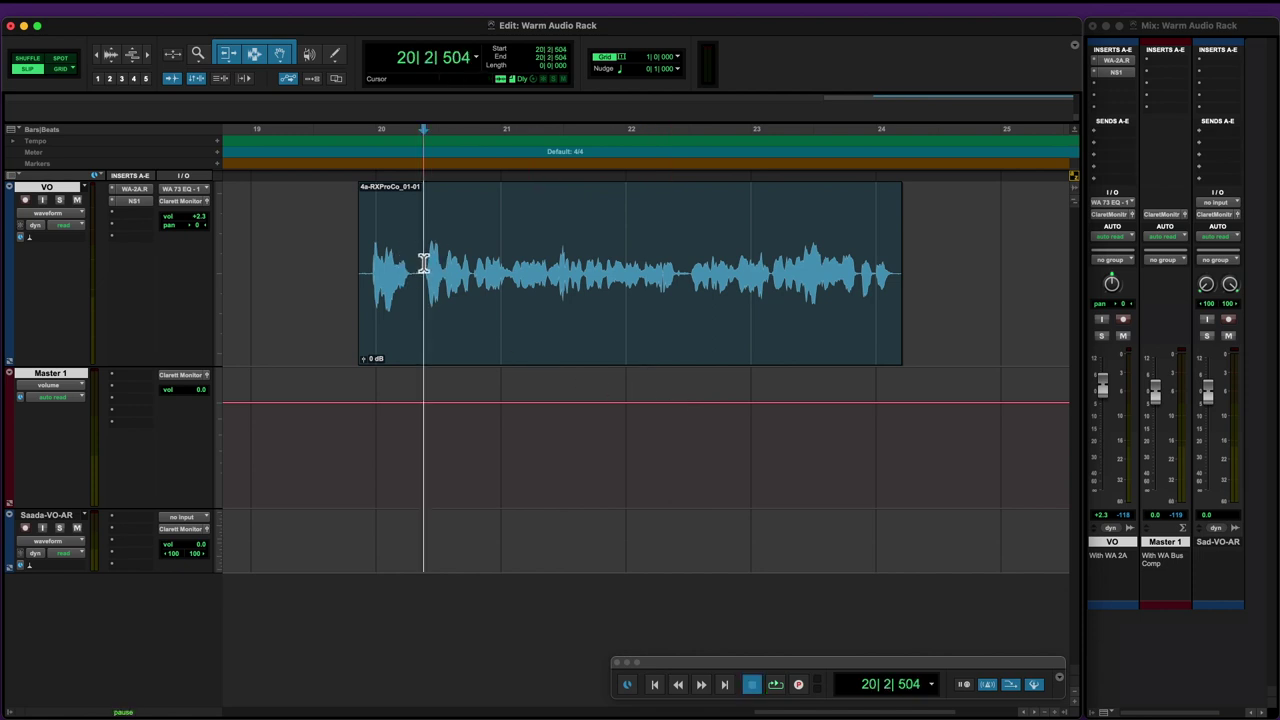
click(354, 266)
key(space)
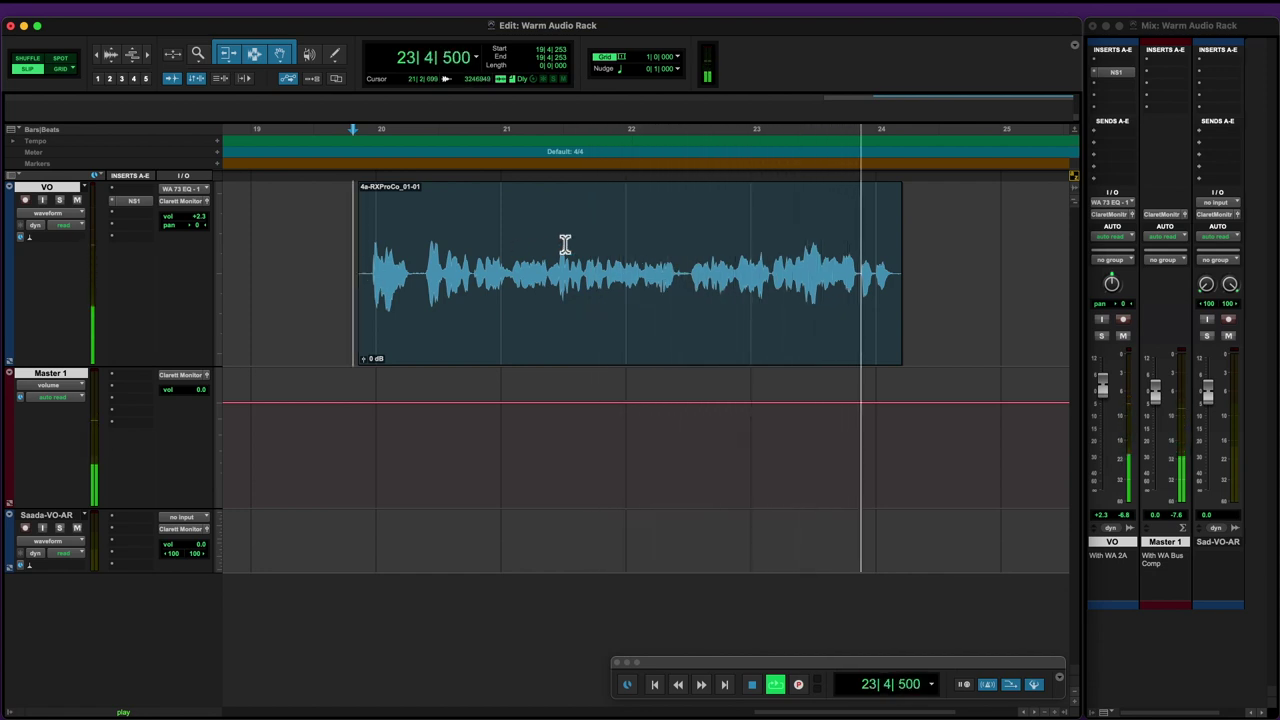
key(space)
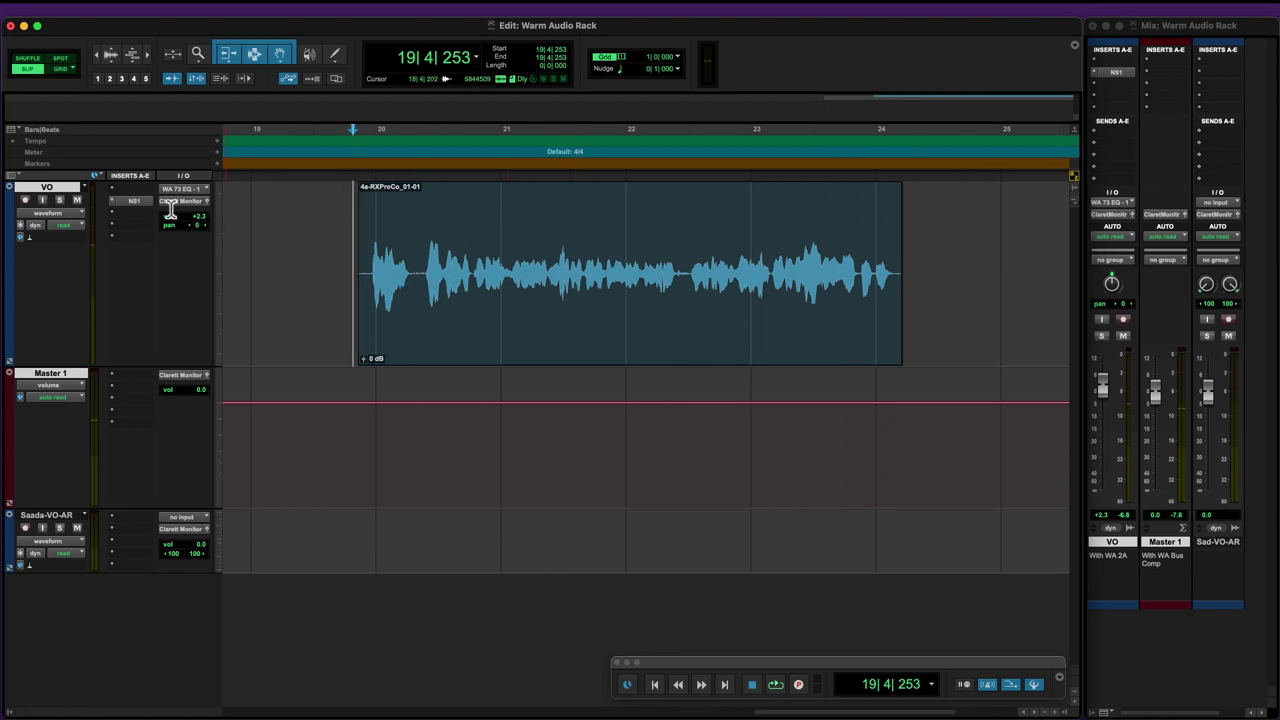
- Insert the mono Dyn3 Compressor/Limiter in the VO track's first insert slot and move its window below the waveform
click(138, 189)
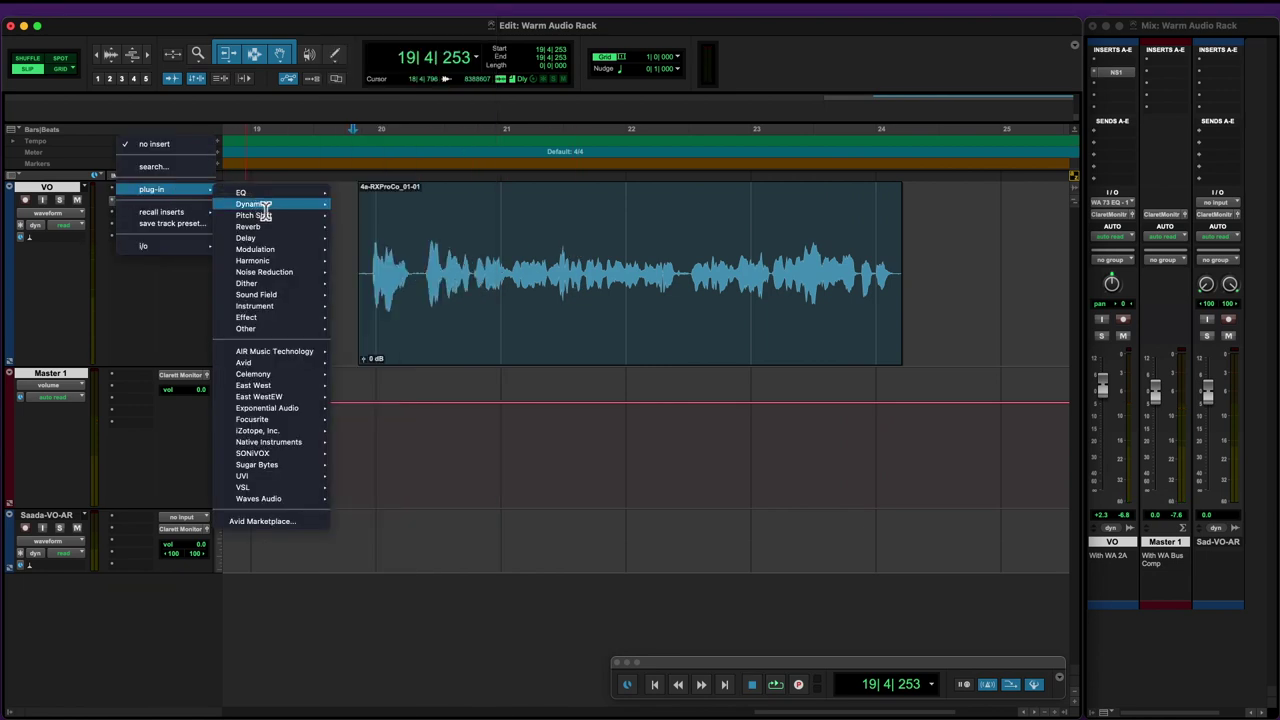
mouse_move(258, 204)
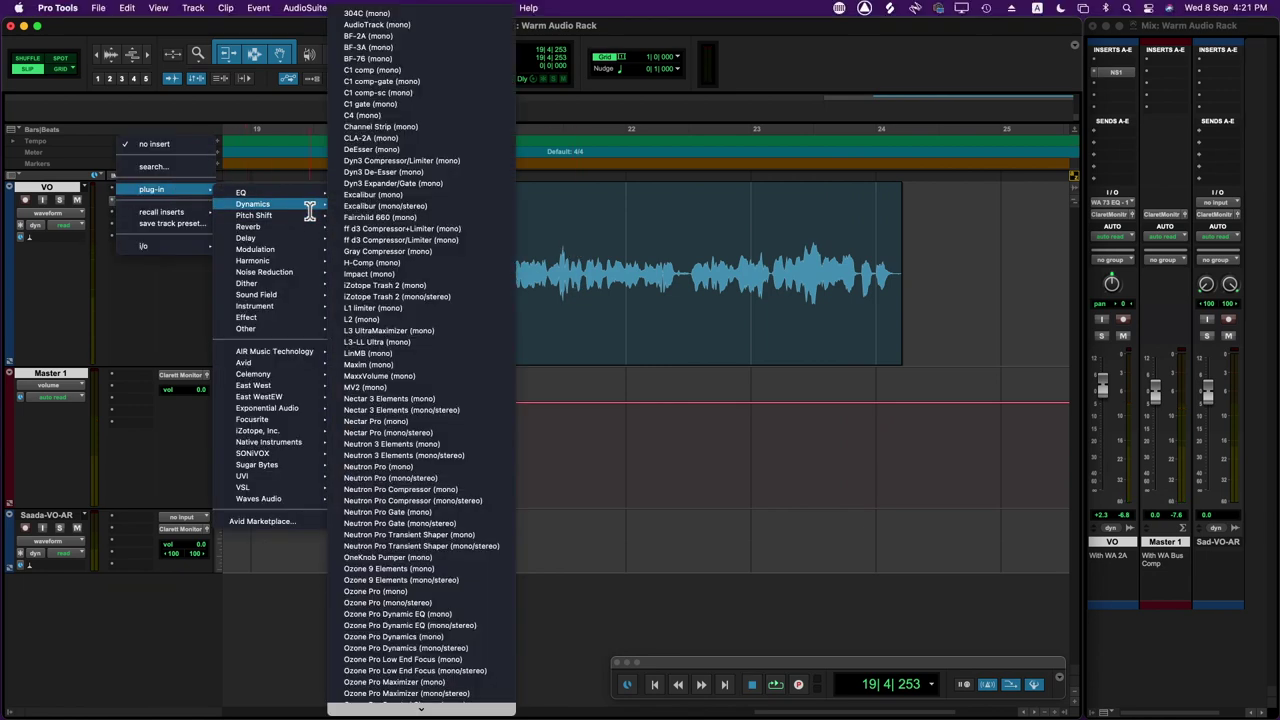
click(459, 161)
drag(668, 262, 656, 350)
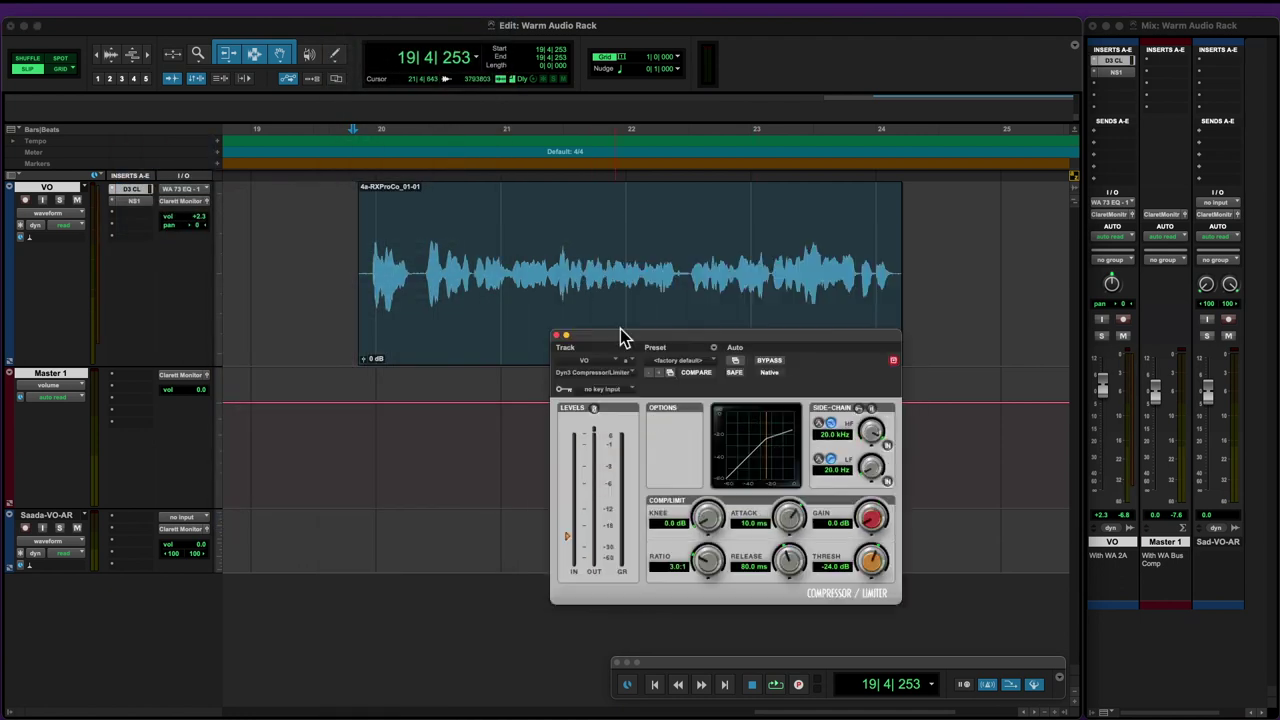
- Set the compressor's threshold to -19.6 dB and gain to 2.7 dB while playing the VO clip from 20|2|340
click(418, 262)
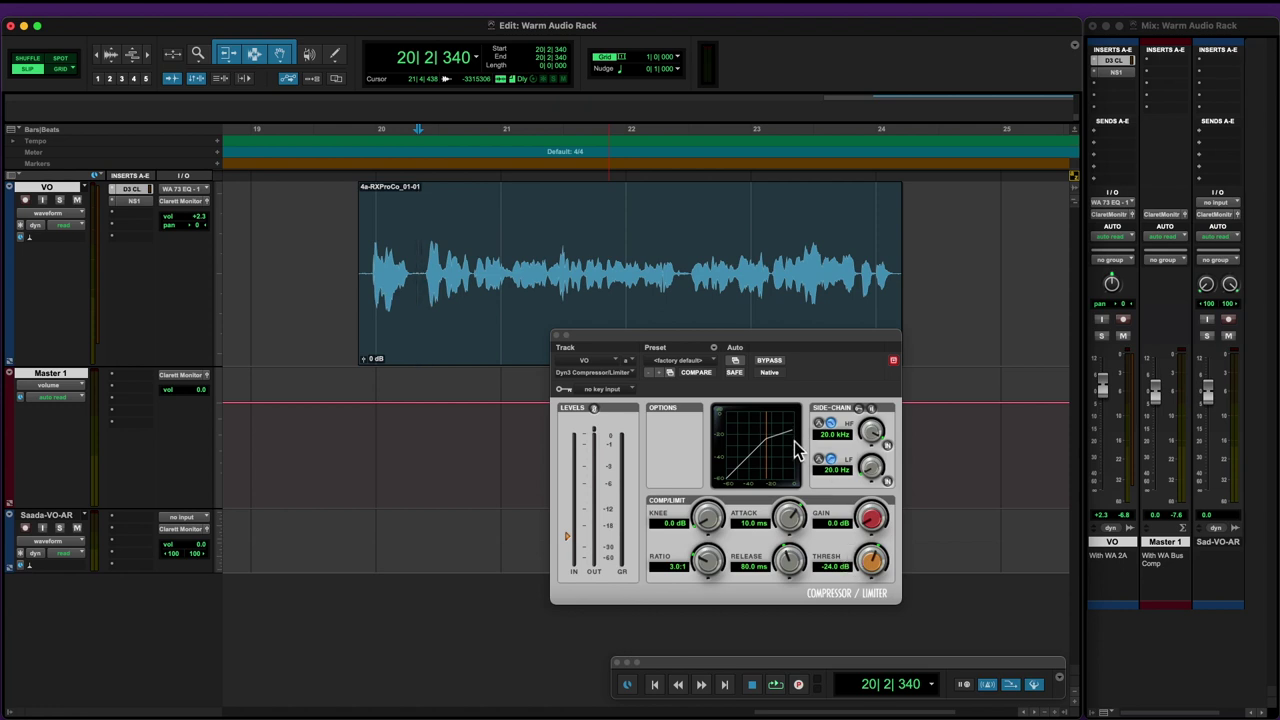
key(space)
drag(874, 568, 872, 516)
click(868, 522)
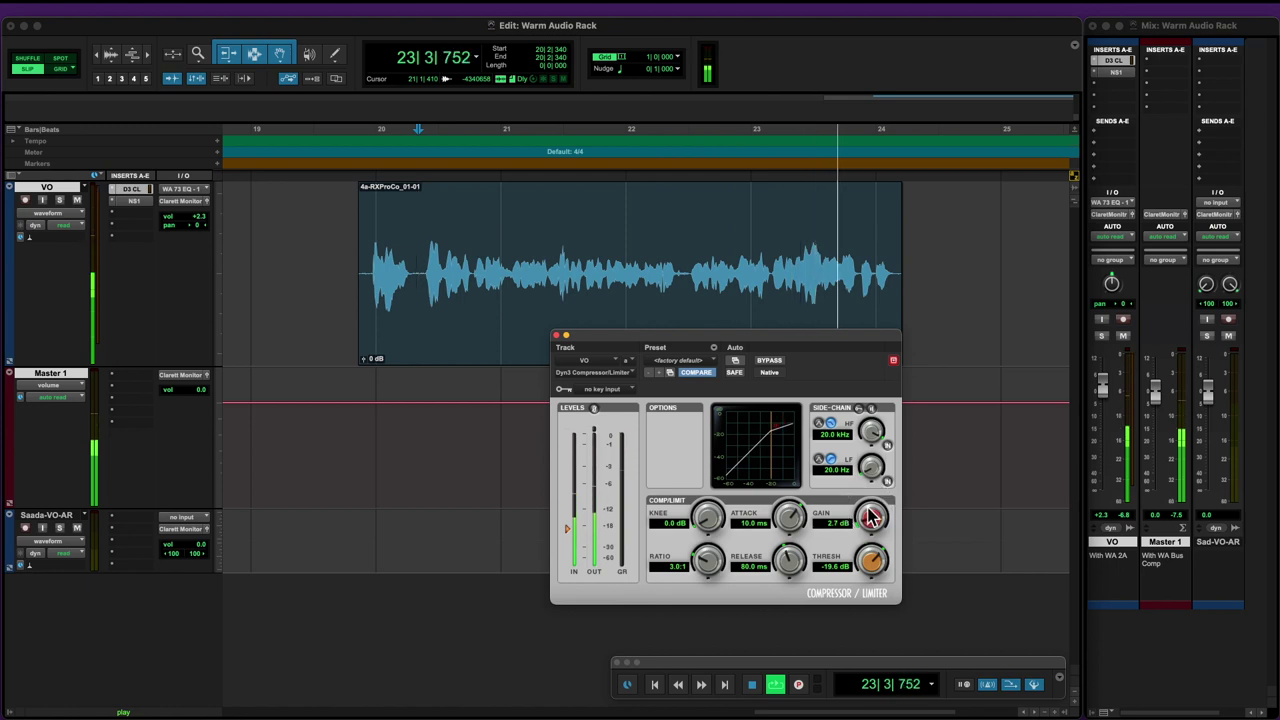
- Raise the compressor's gain to 3.7 dB while replaying the VO clip from 20|2|238, and stop playback
key(space)
click(414, 280)
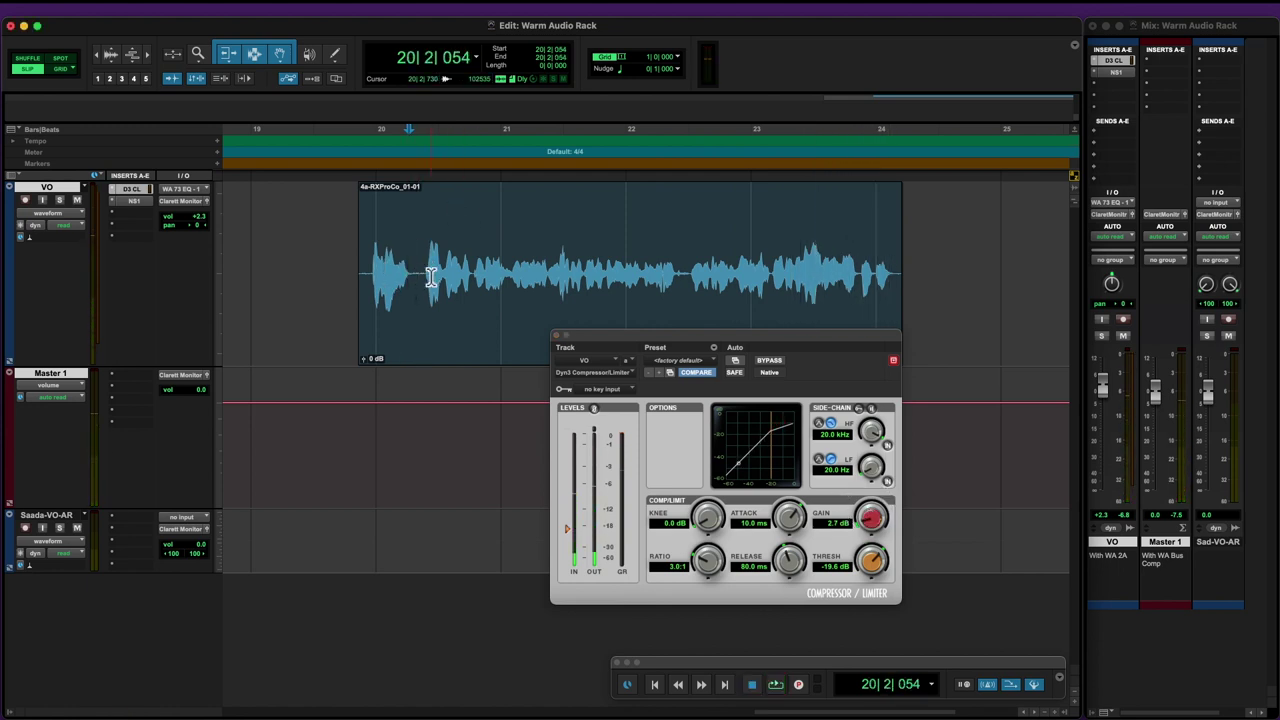
click(410, 263)
key(space)
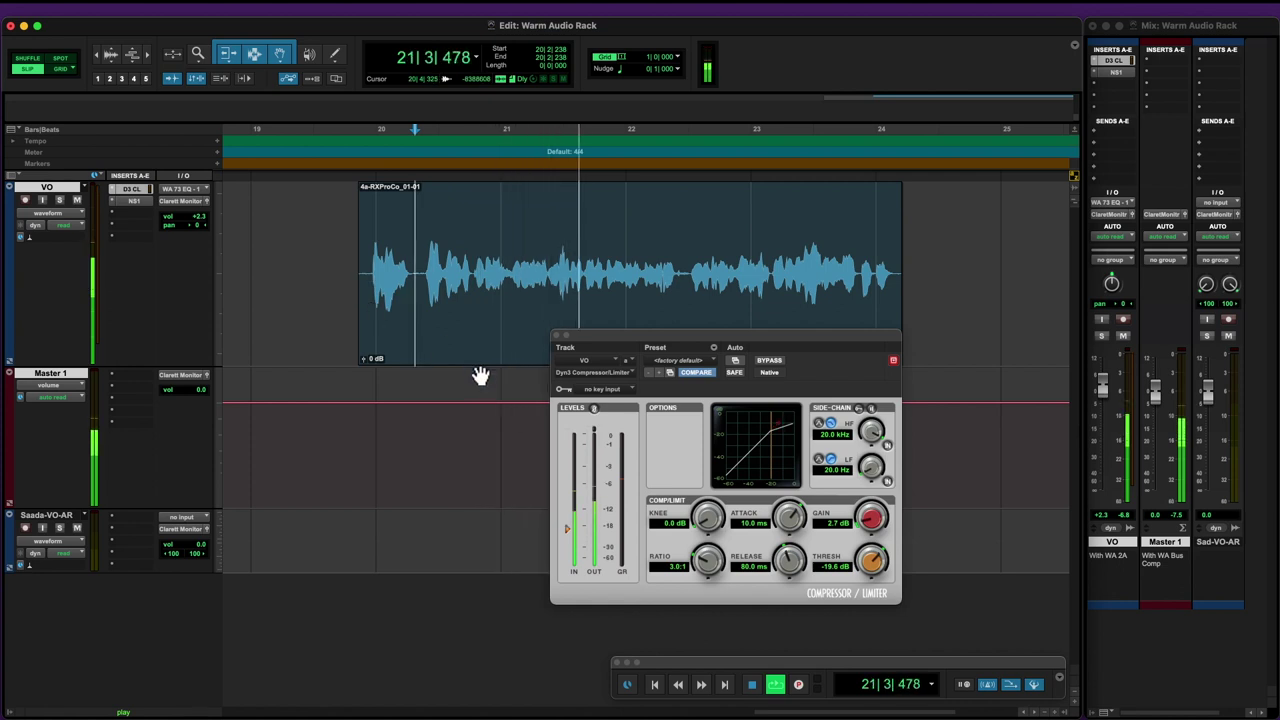
drag(870, 520, 872, 510)
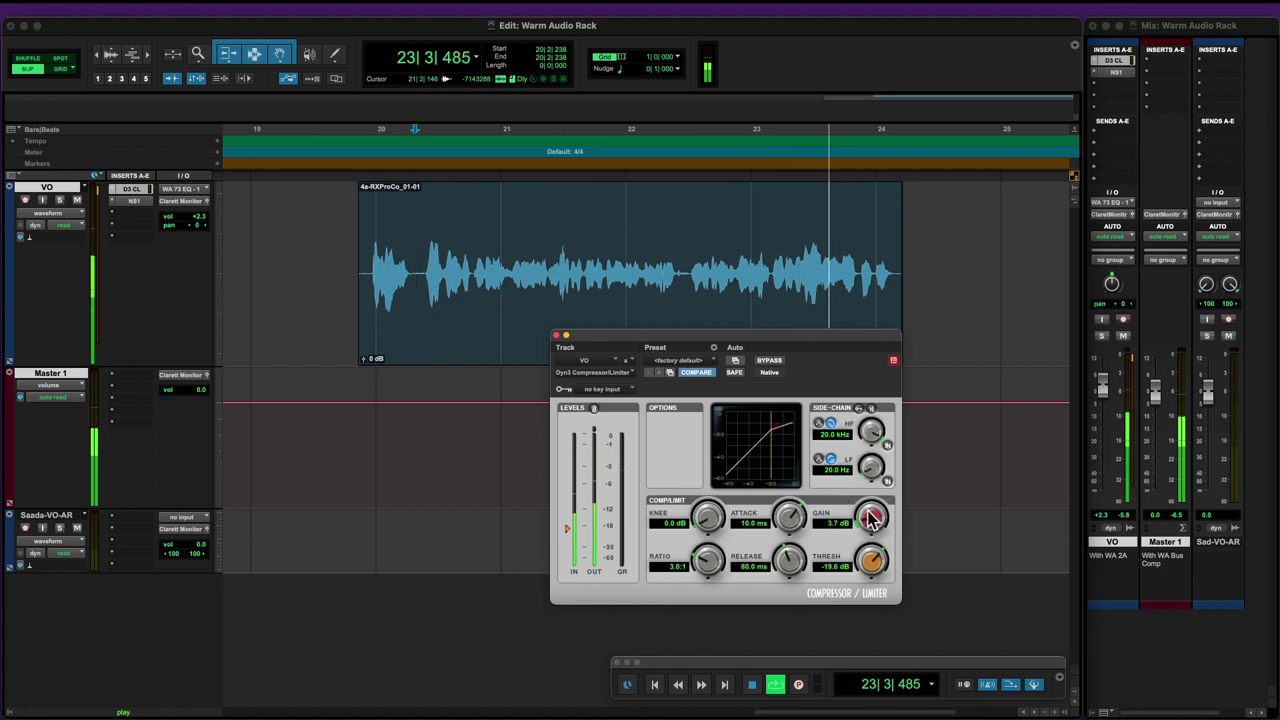
key(space)
- Highlight the VO clip's passage from 20|2|197 to 22|2|873, clear the selection at 21|1|020 and switch away from Pro Tools
drag(413, 259, 685, 258)
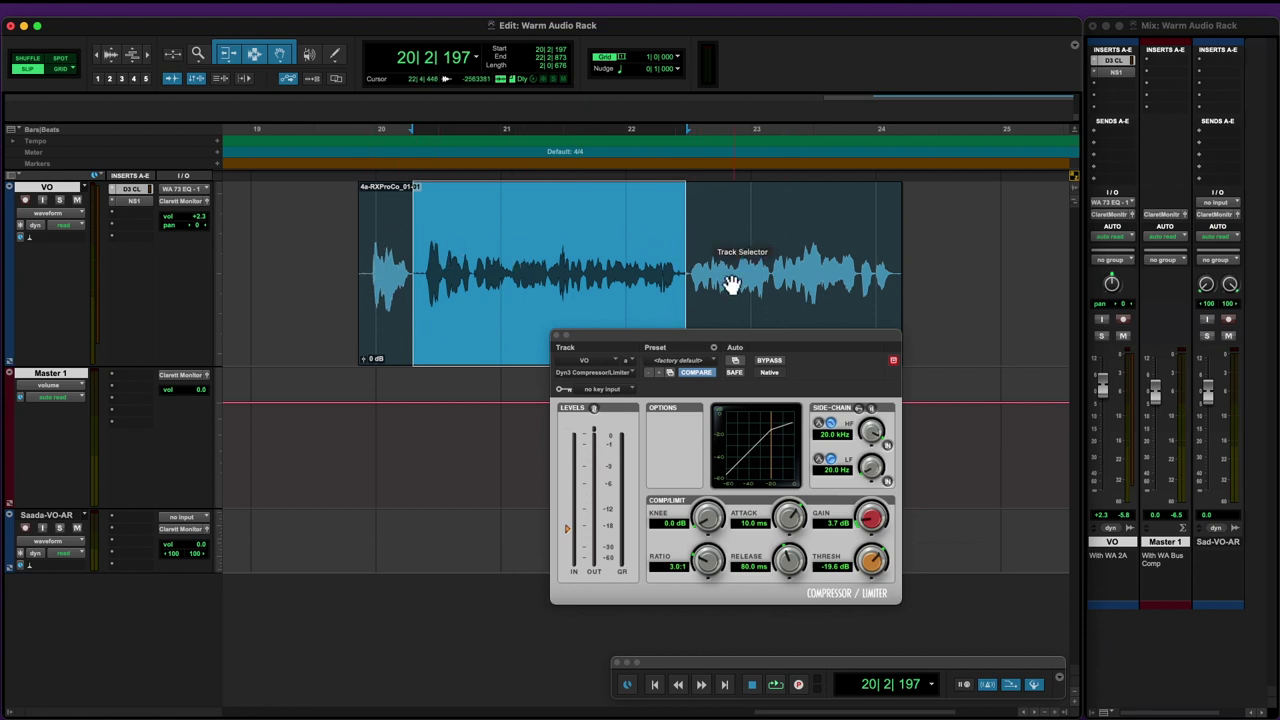
click(481, 276)
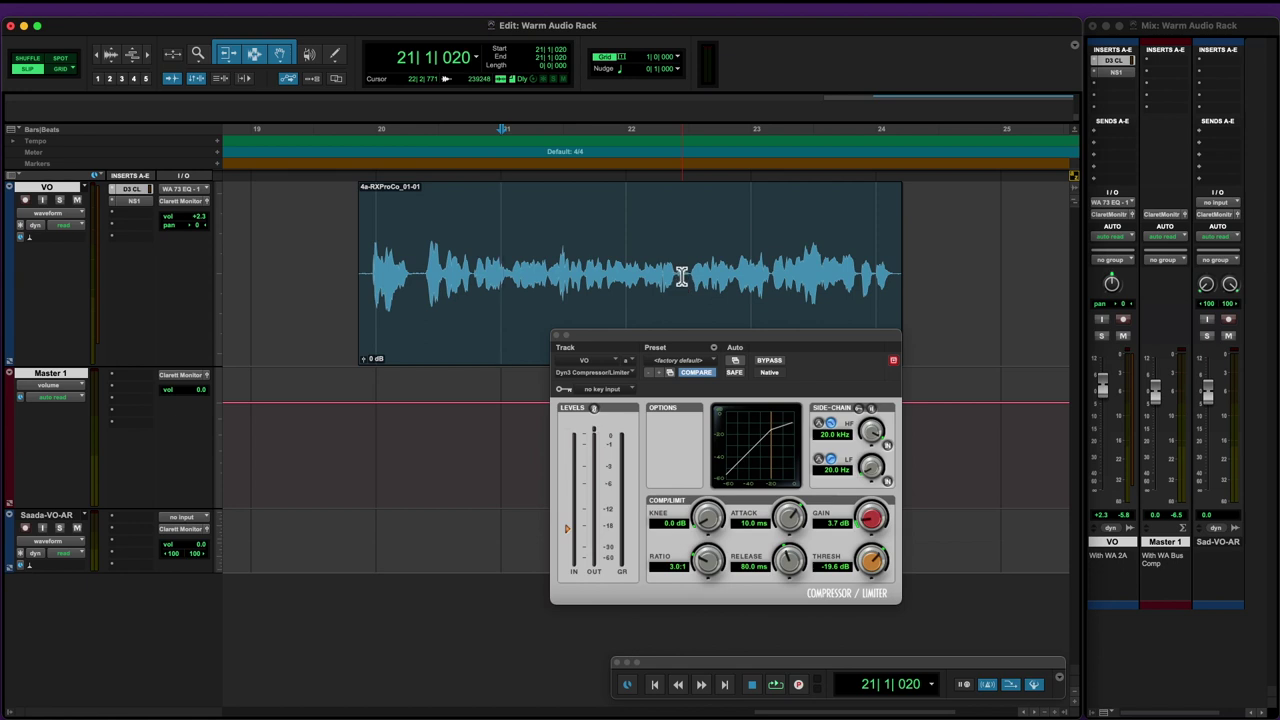
key(super+Tab)
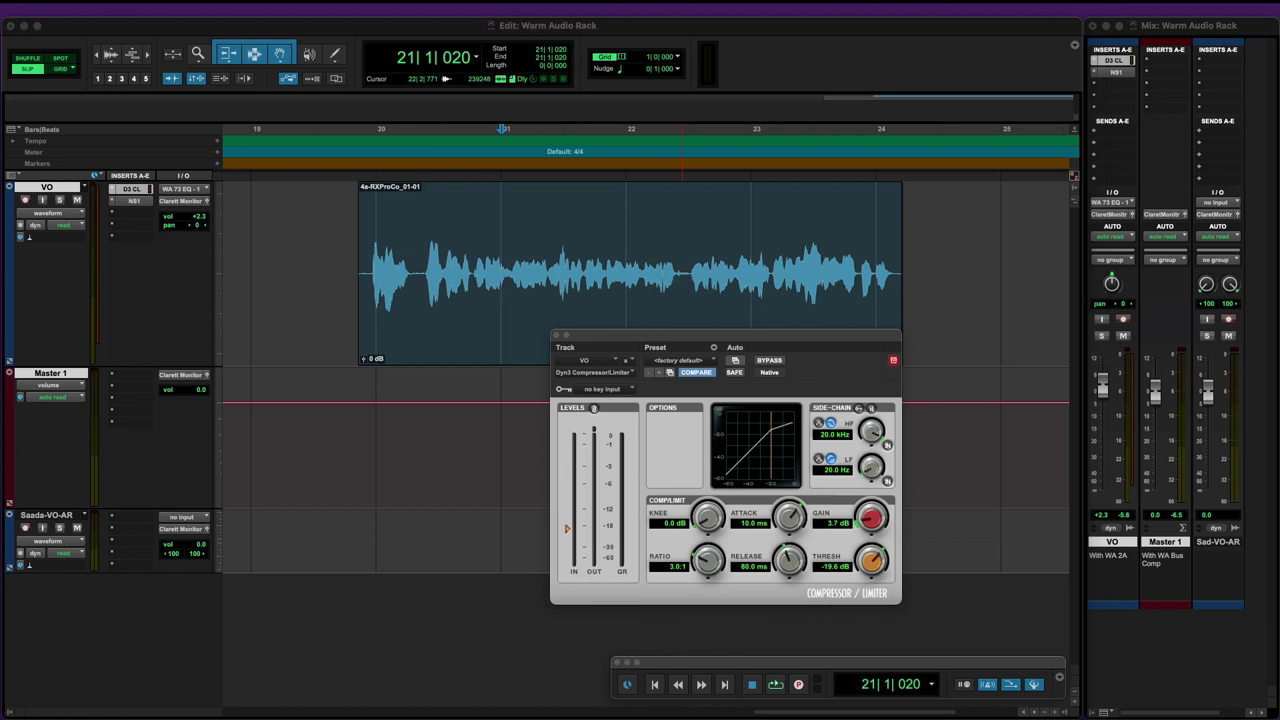